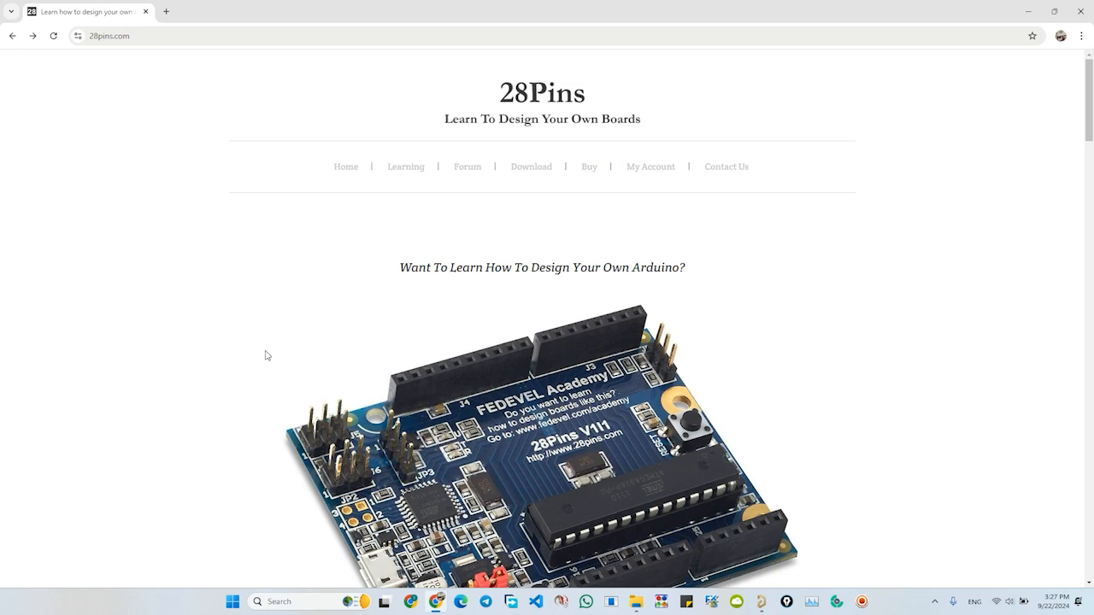
- Start the screen annotation toolbar with its highlighted cursor and open the Download page of 28pins.com
{"action": "scroll", "coordinate": [268, 356], "scroll_direction": "down", "scroll_amount": 1}
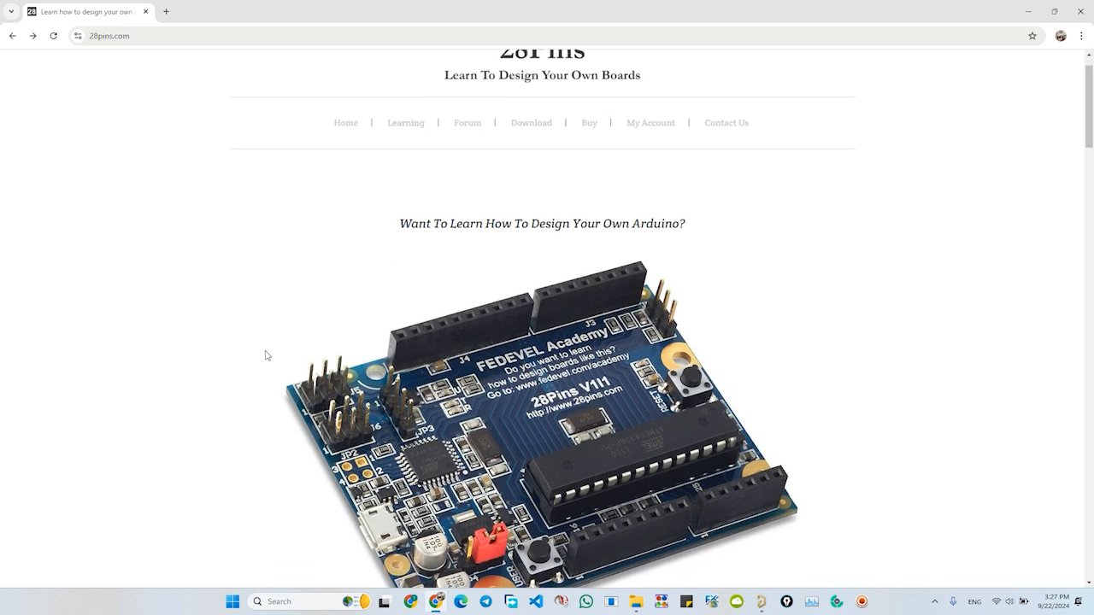
{"action": "scroll", "coordinate": [268, 355], "scroll_direction": "up", "scroll_amount": 1}
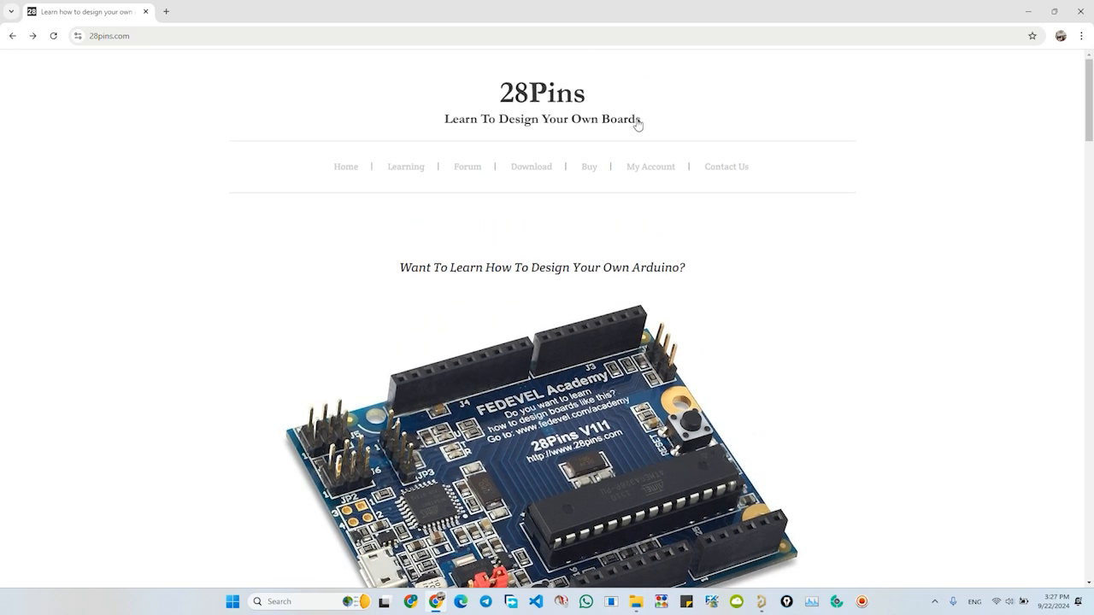
{"action": "left_click", "coordinate": [786, 602]}
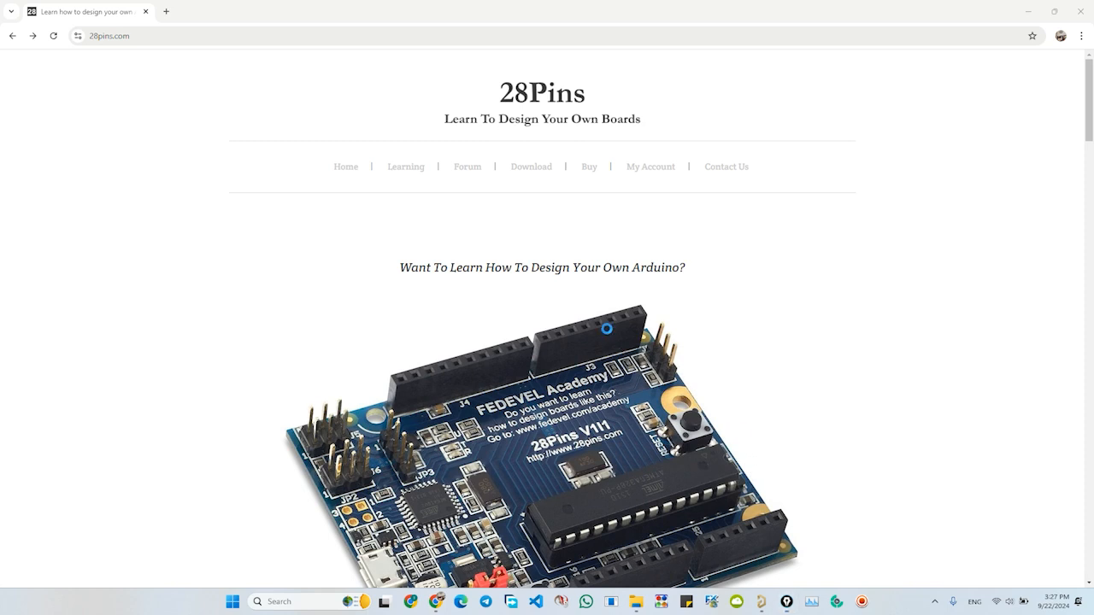
{"action": "left_click_drag", "start_coordinate": [410, 55], "coordinate": [63, 205]}
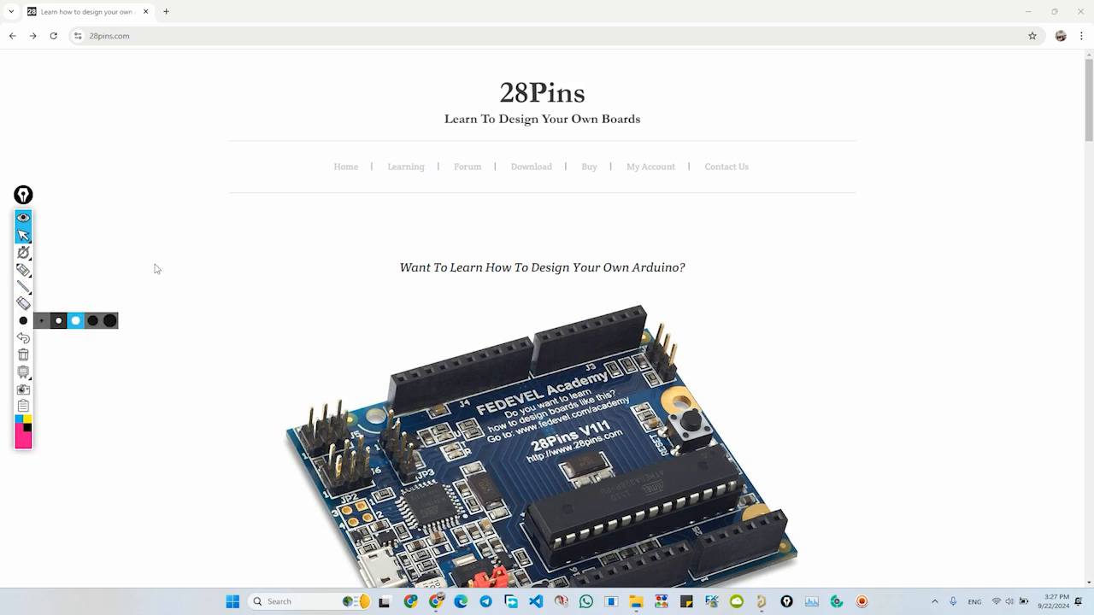
{"action": "left_click", "coordinate": [523, 170]}
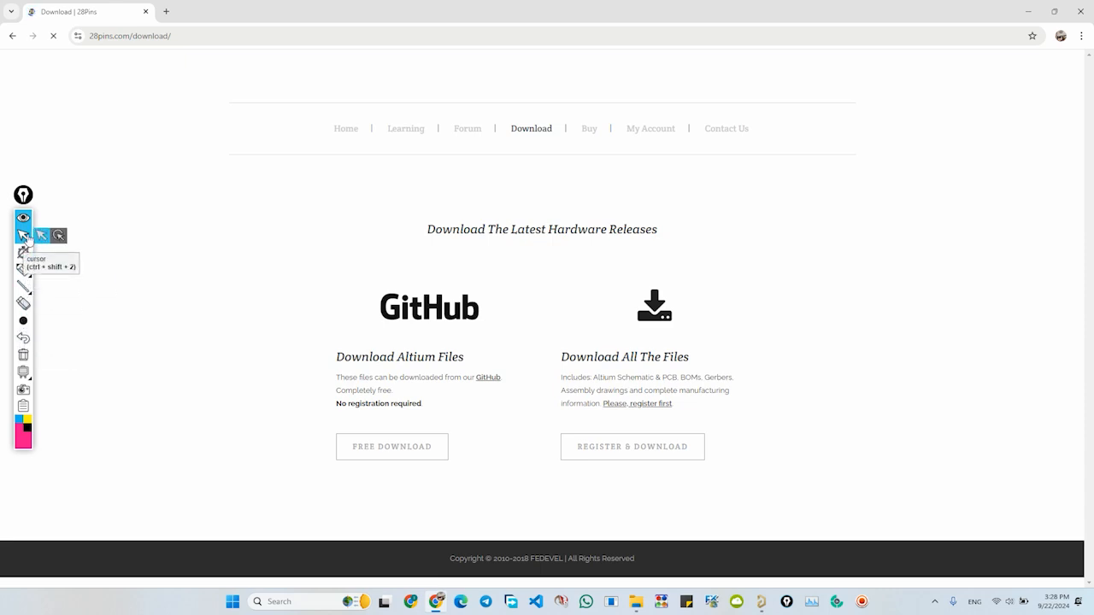
{"action": "left_click", "coordinate": [58, 235]}
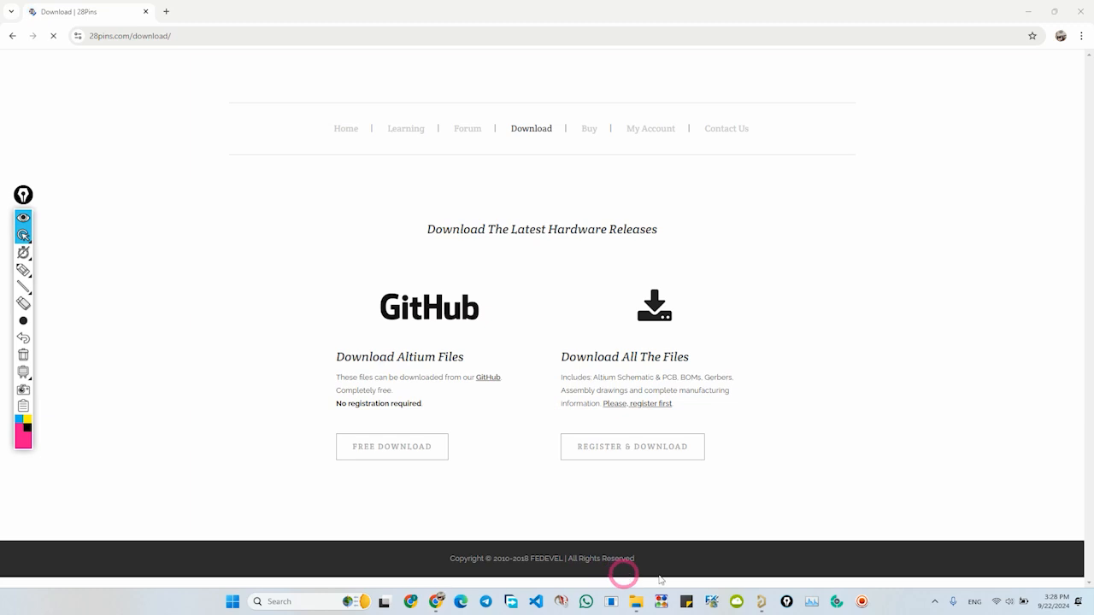
- Switch to Altium Designer, open the [03] - 28PINS SCHEMATIC.SchDoc sheet and make an integrated library from the project
{"action": "left_click", "coordinate": [761, 602]}
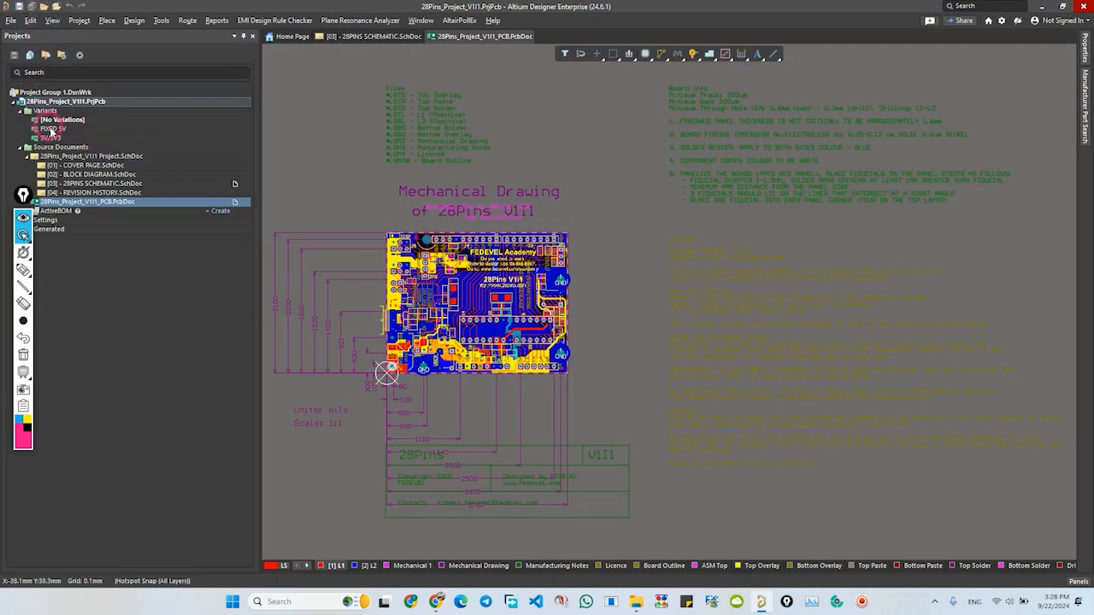
{"action": "mouse_move", "coordinate": [23, 195]}
{"action": "left_mouse_down"}
{"action": "mouse_move", "coordinate": [15, 289]}
{"action": "mouse_move", "coordinate": [878, 313]}
{"action": "mouse_move", "coordinate": [1079, 299]}
{"action": "left_mouse_up"}
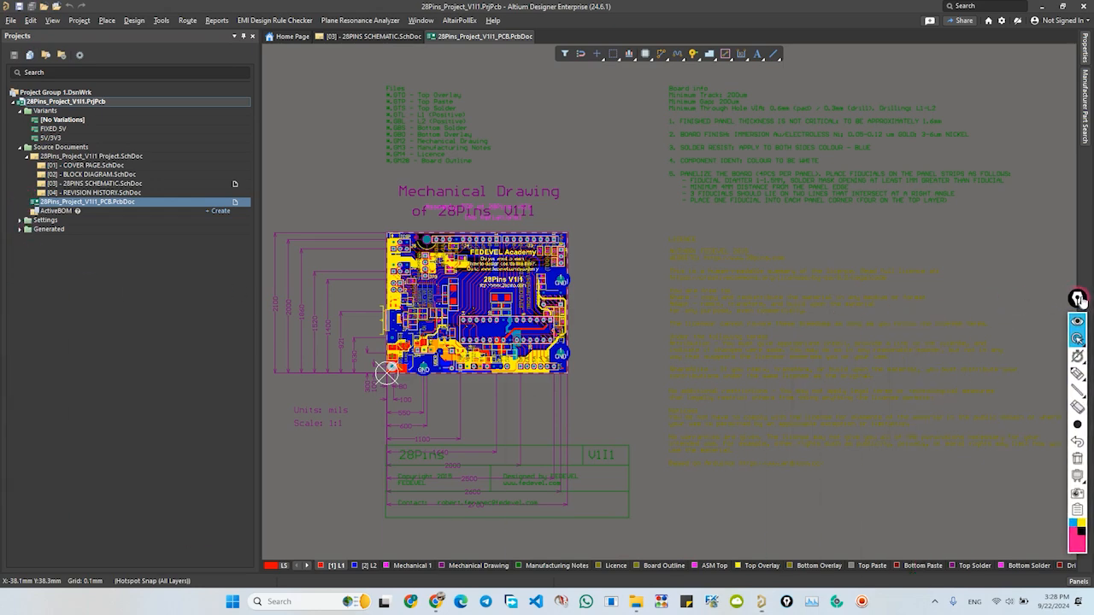
{"action": "double_click", "coordinate": [64, 184]}
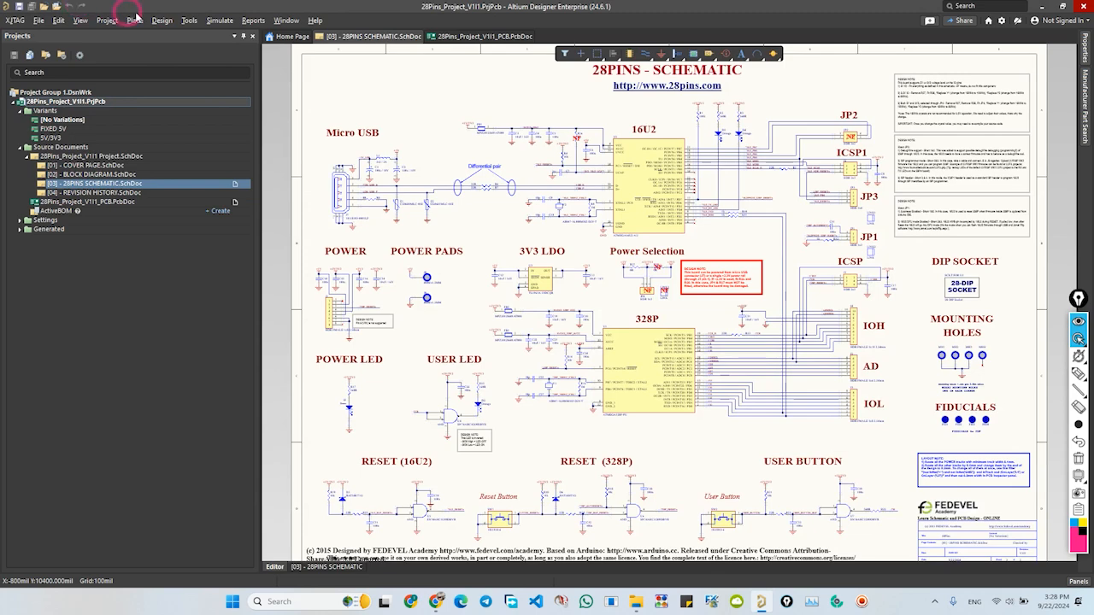
{"action": "left_click", "coordinate": [162, 20]}
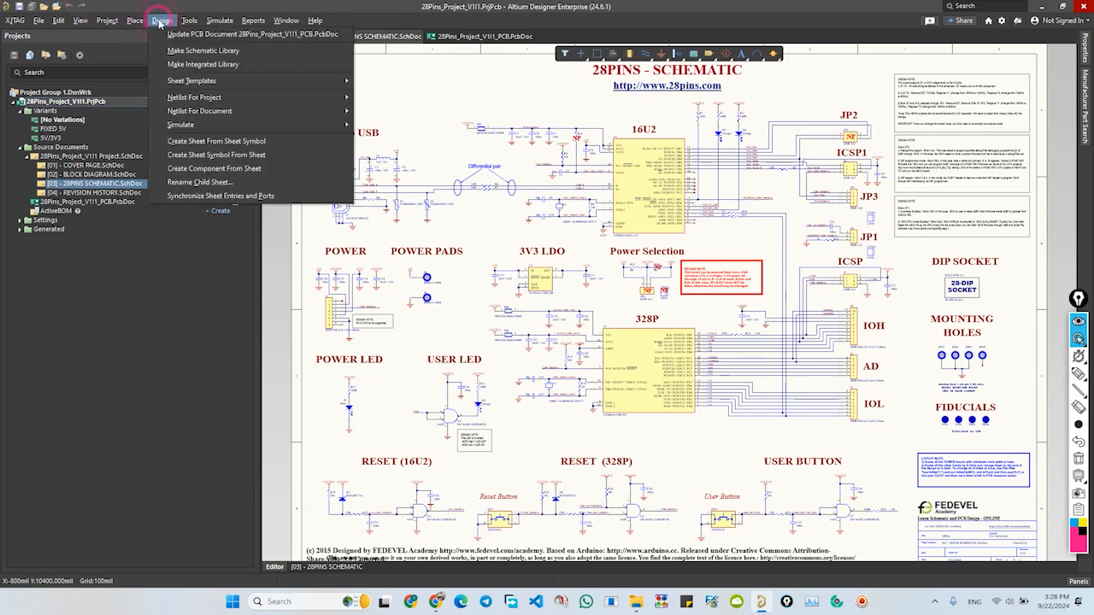
{"action": "left_click", "coordinate": [193, 65]}
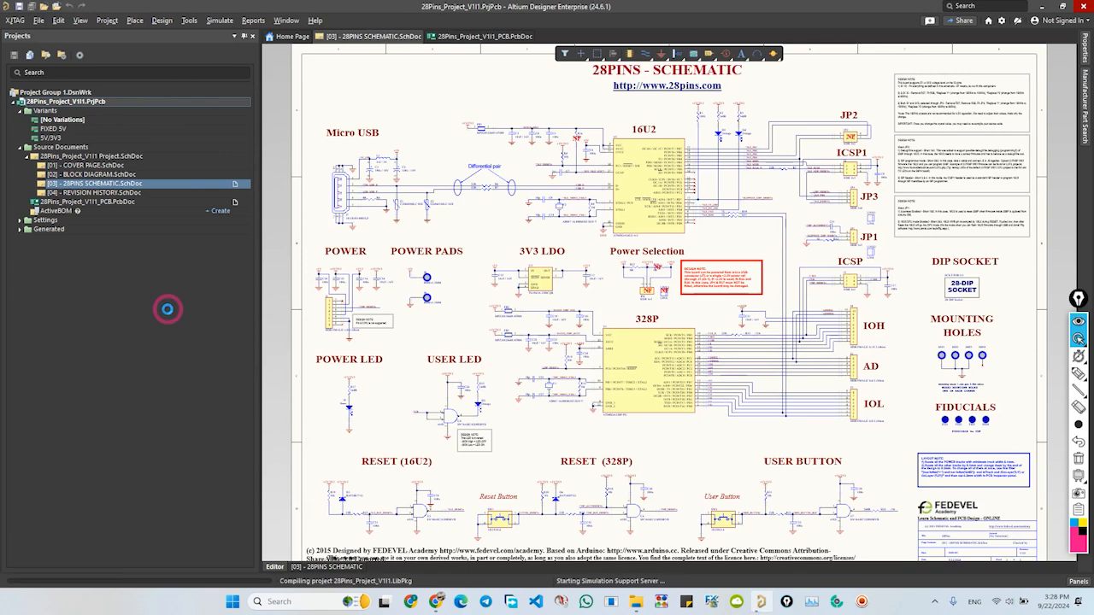
{"action": "left_click", "coordinate": [79, 210]}
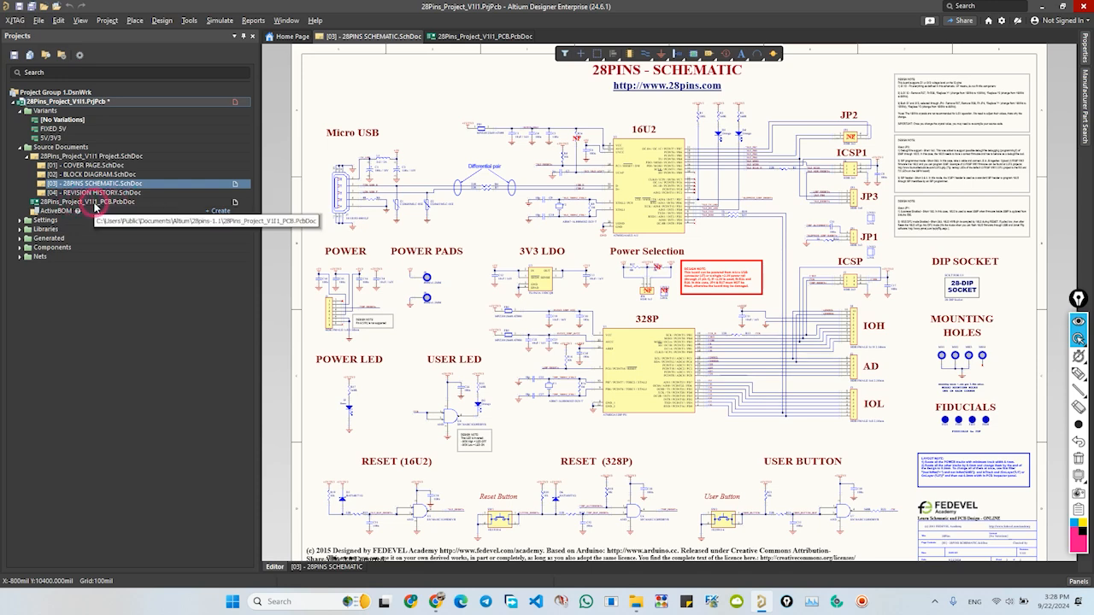
{"action": "left_click", "coordinate": [162, 21]}
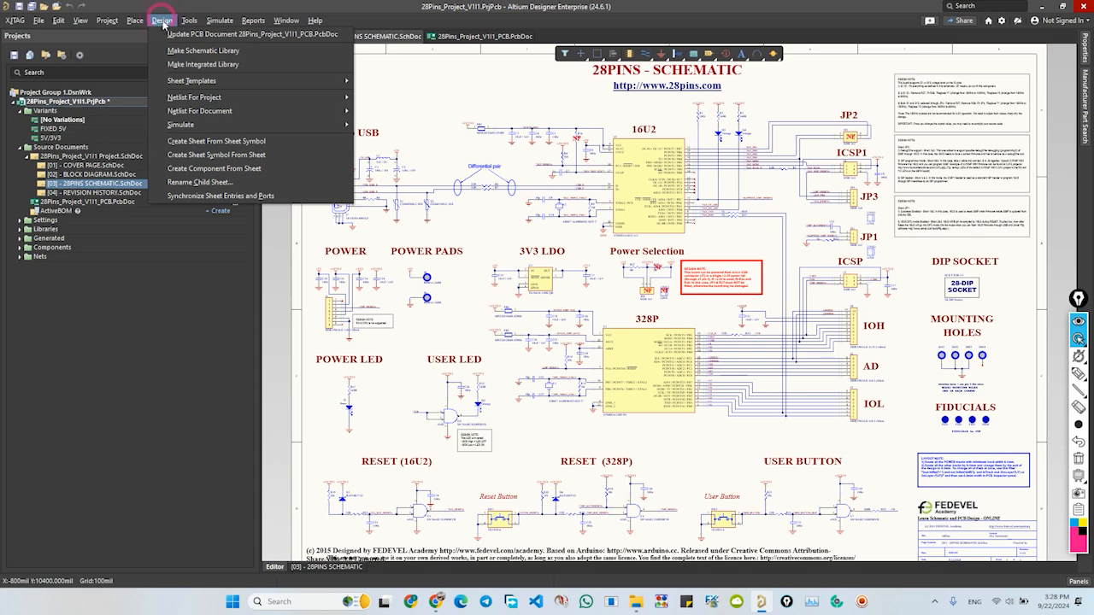
{"action": "left_click", "coordinate": [198, 34]}
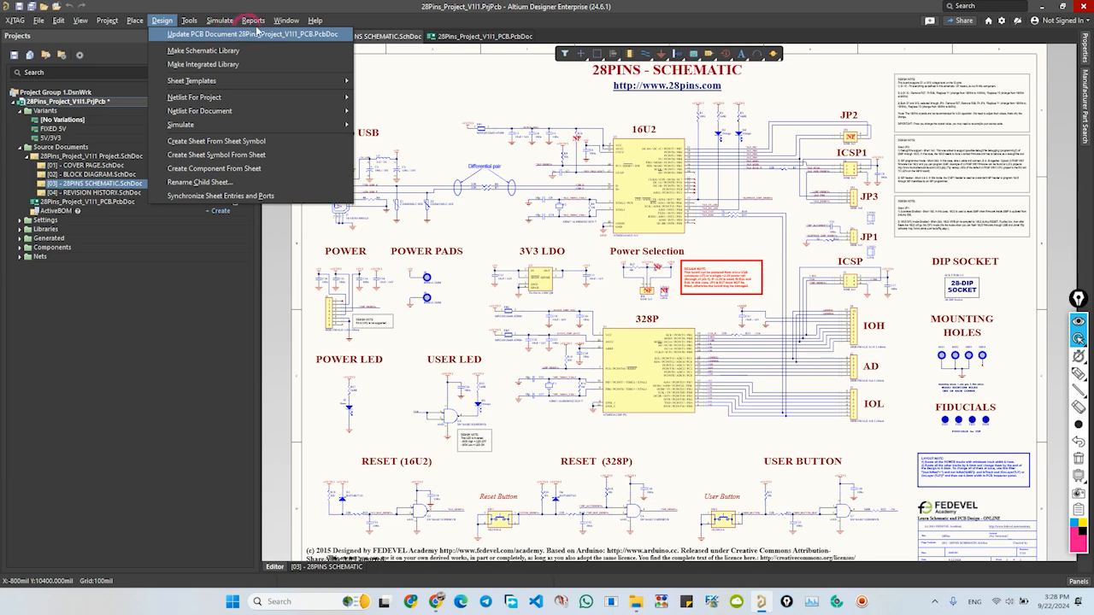
{"action": "left_click", "coordinate": [98, 317]}
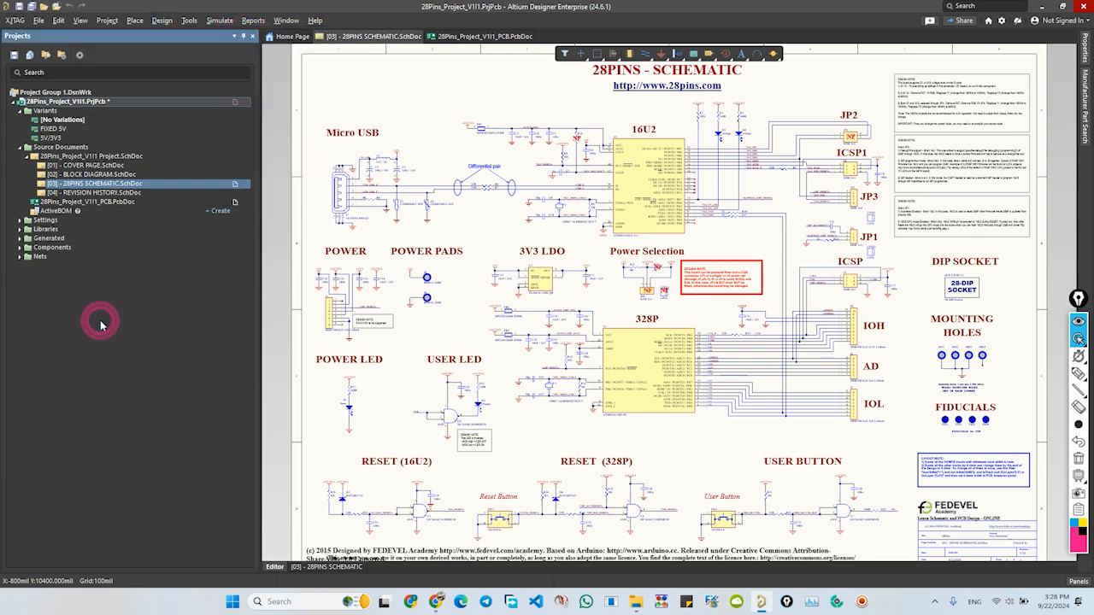
- Delete everything in 28Pins_Project_V1I1_PCB.PcbDoc, including both the locked and unlocked items
{"action": "double_click", "coordinate": [90, 203]}
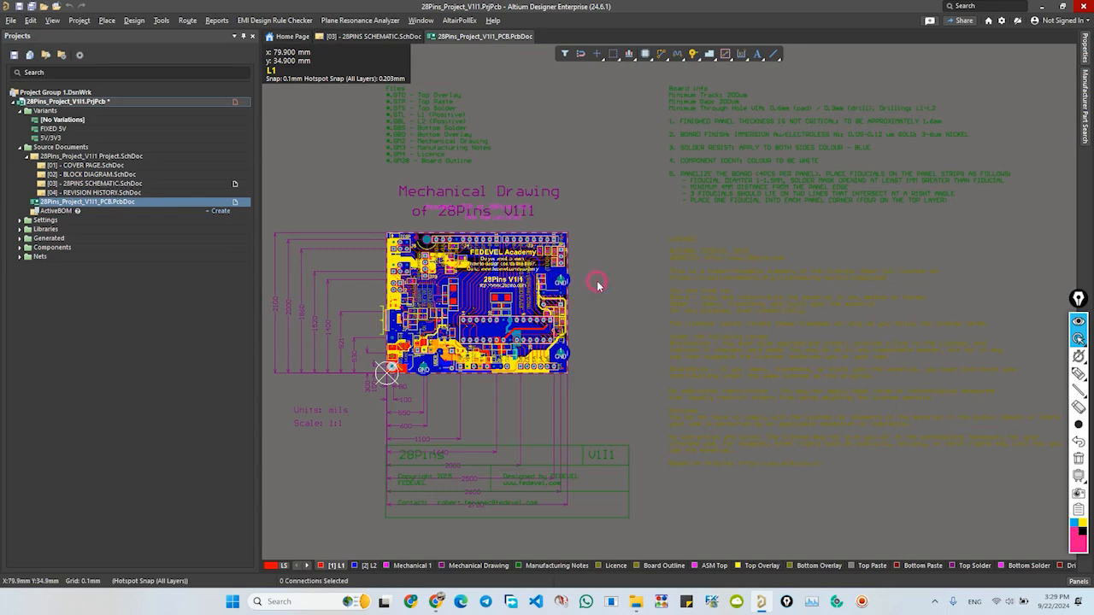
{"action": "key", "text": "ctrl+a"}
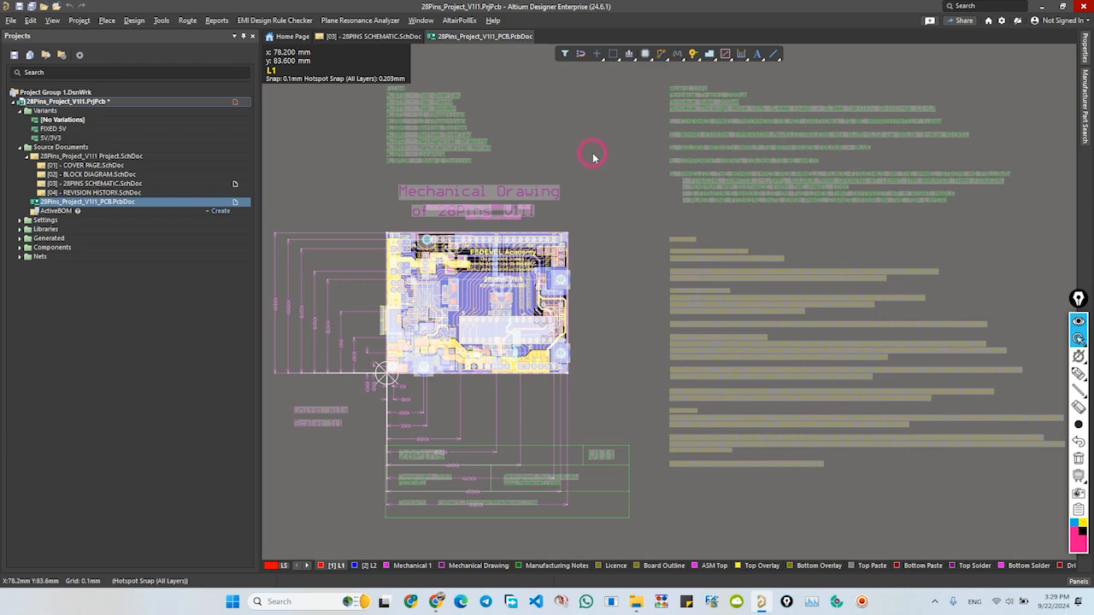
{"action": "key", "text": "Delete"}
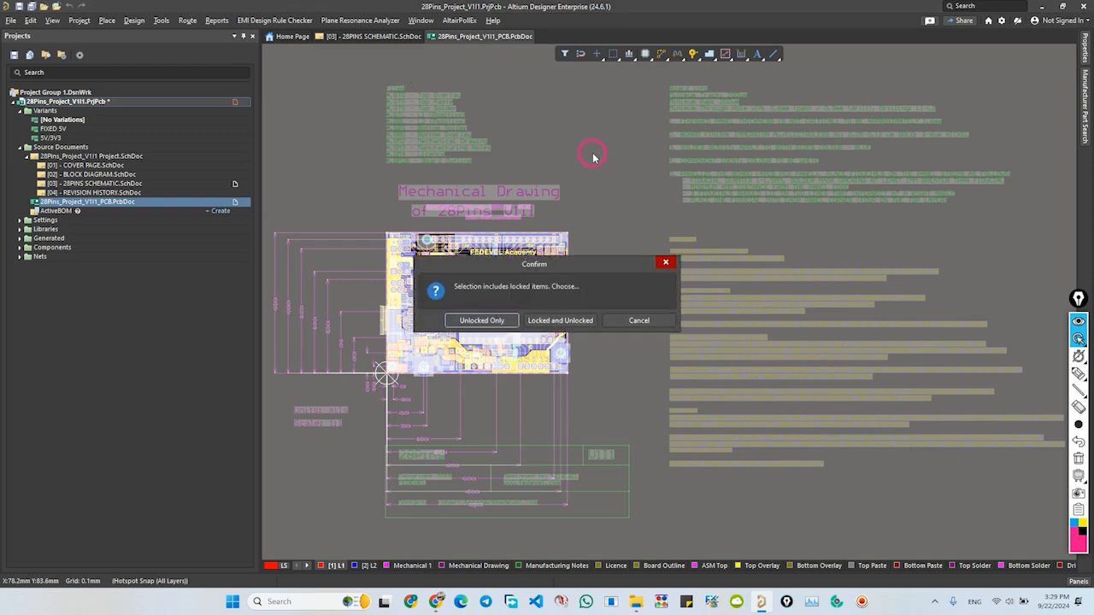
{"action": "left_click", "coordinate": [559, 322]}
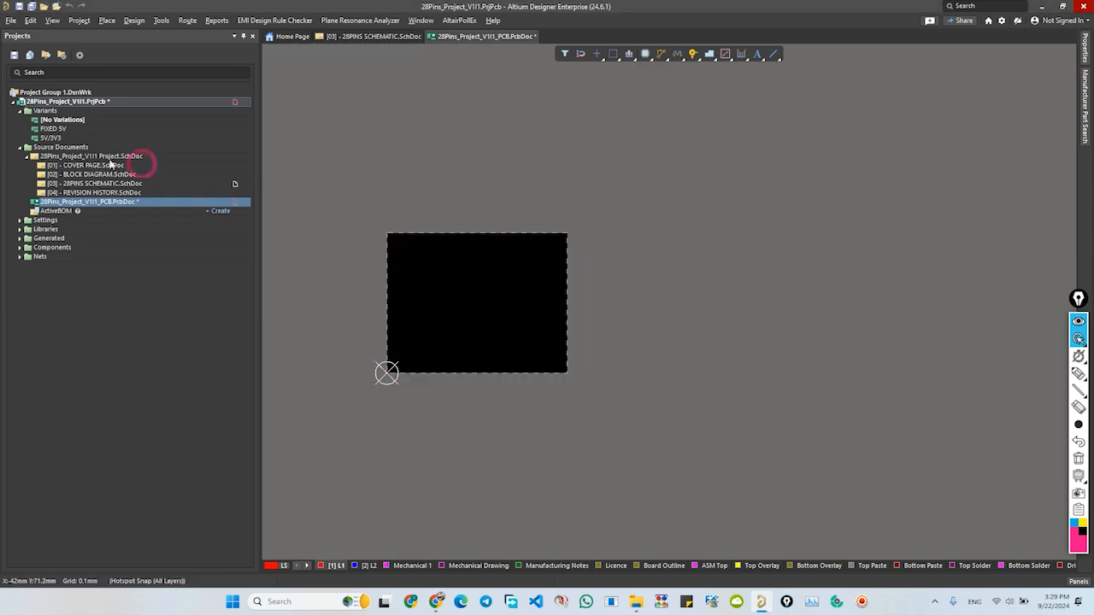
- Update 28Pins_Project_V1I1_PCB.PcbDoc from the 28PINS schematic by executing the engineering changes, and review the status messages
{"action": "double_click", "coordinate": [80, 183]}
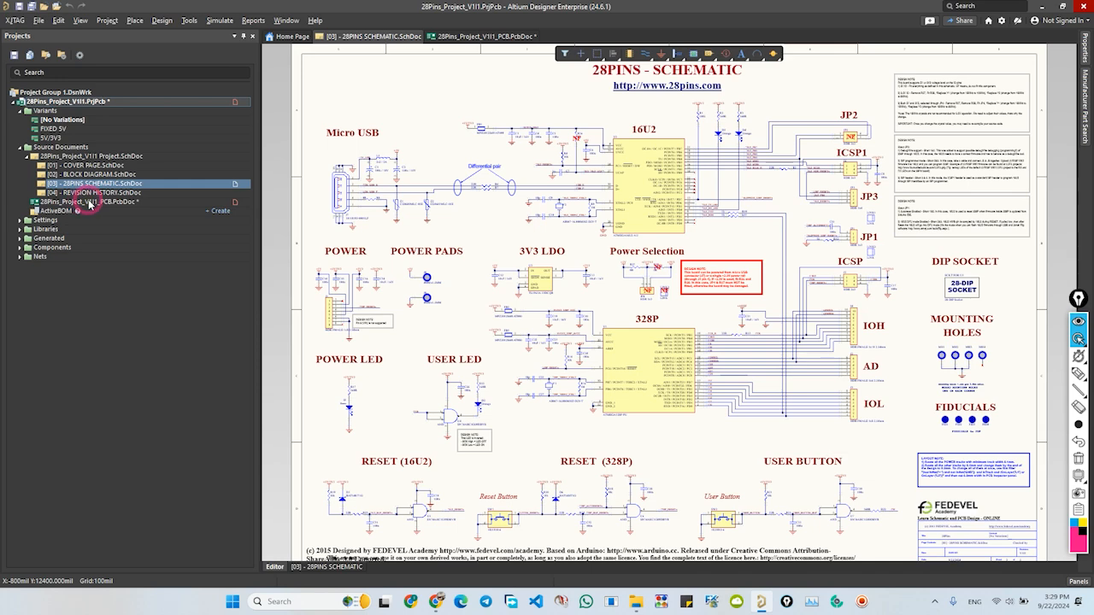
{"action": "left_click", "coordinate": [162, 24]}
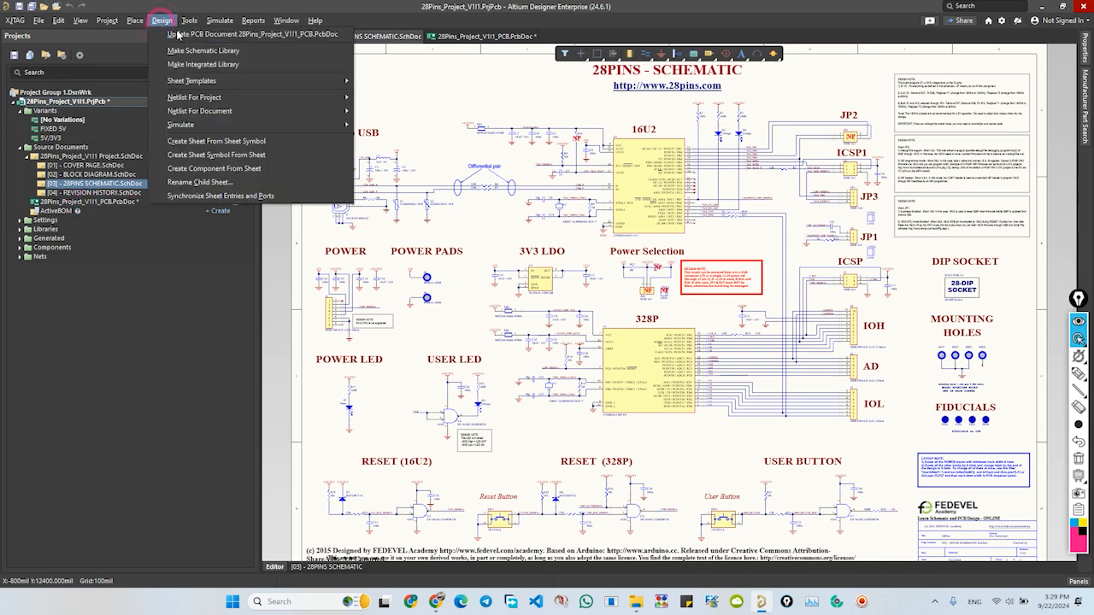
{"action": "left_click", "coordinate": [190, 35]}
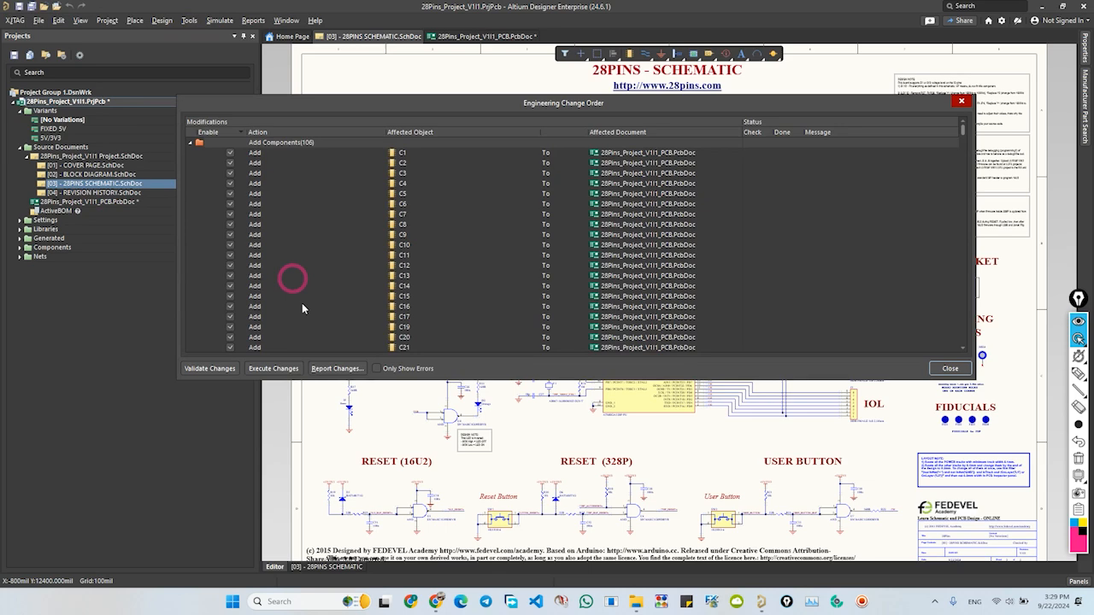
{"action": "left_click", "coordinate": [273, 369]}
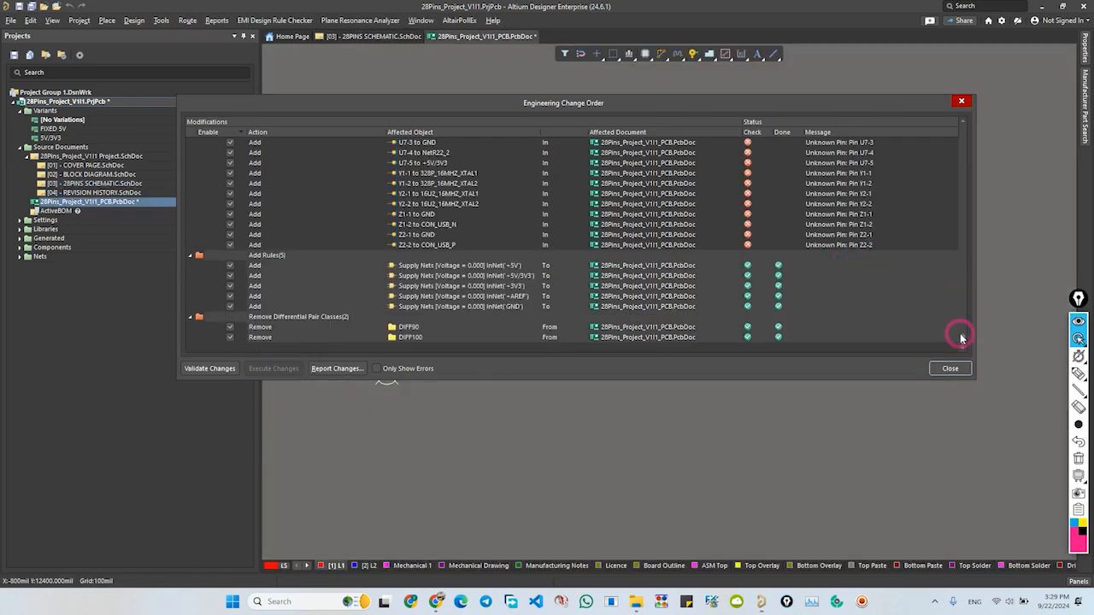
{"action": "left_click_drag", "start_coordinate": [961, 335], "coordinate": [964, 139]}
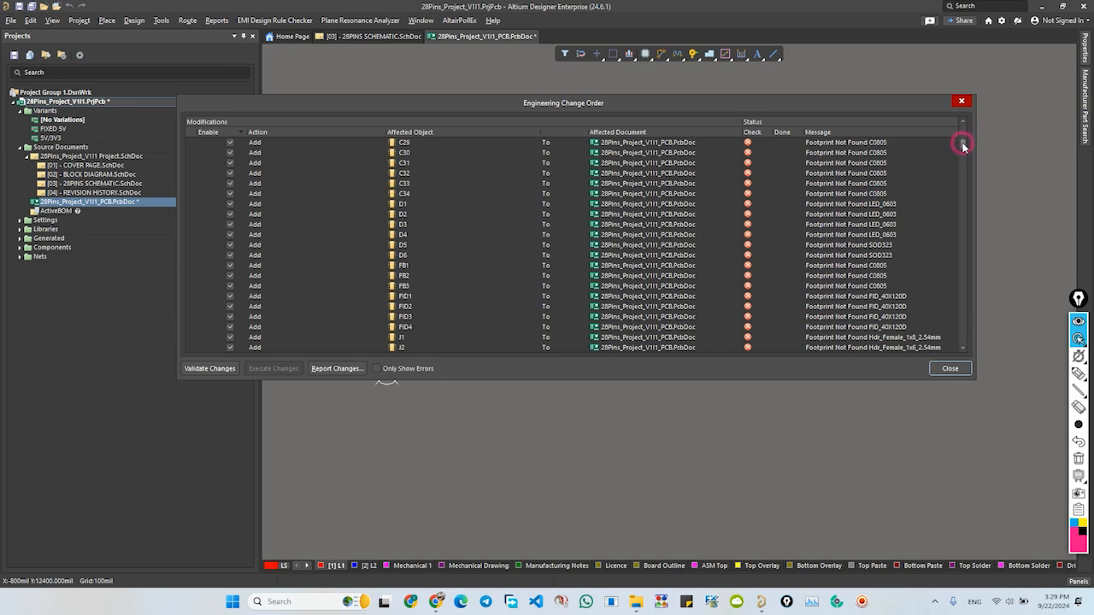
{"action": "left_click_drag", "start_coordinate": [964, 146], "coordinate": [964, 132]}
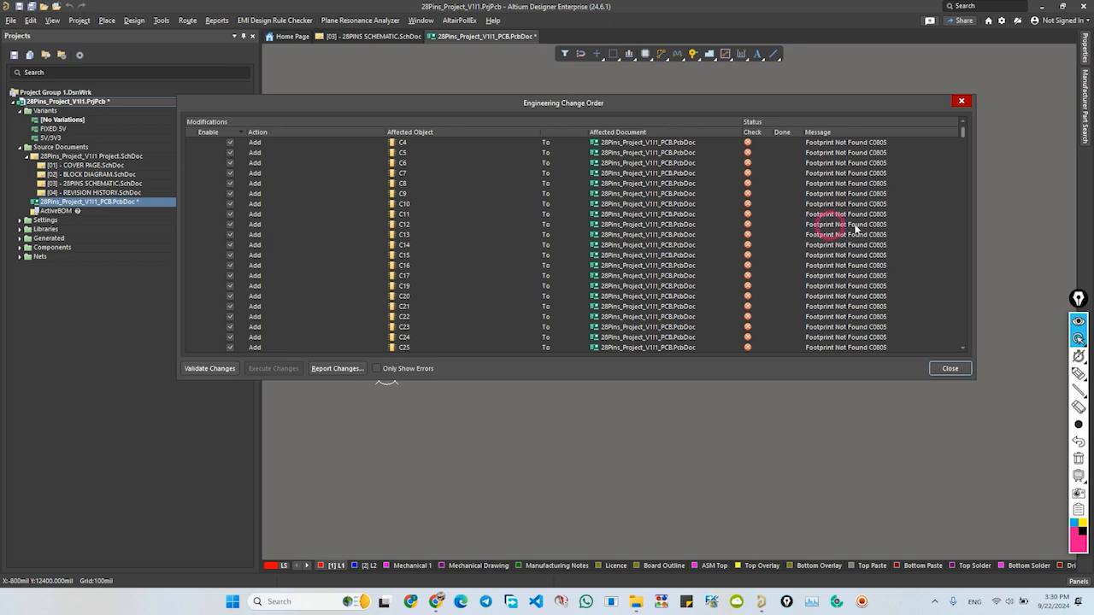
{"action": "left_click_drag", "start_coordinate": [961, 137], "coordinate": [960, 199]}
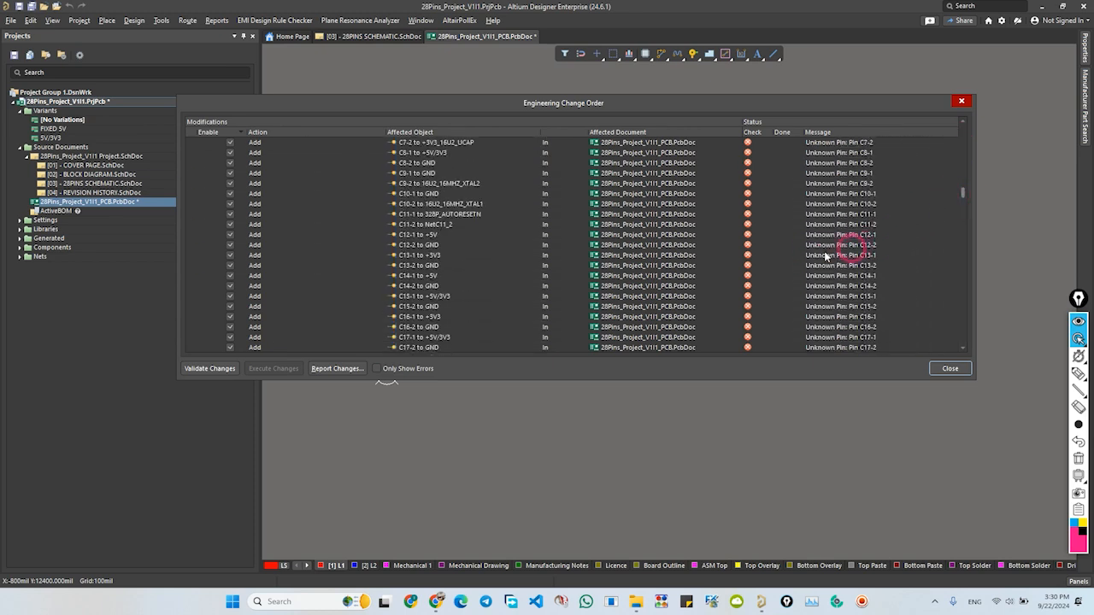
{"action": "mouse_move", "coordinate": [961, 197]}
{"action": "left_mouse_down"}
{"action": "mouse_move", "coordinate": [960, 171]}
{"action": "mouse_move", "coordinate": [964, 188]}
{"action": "left_mouse_up"}
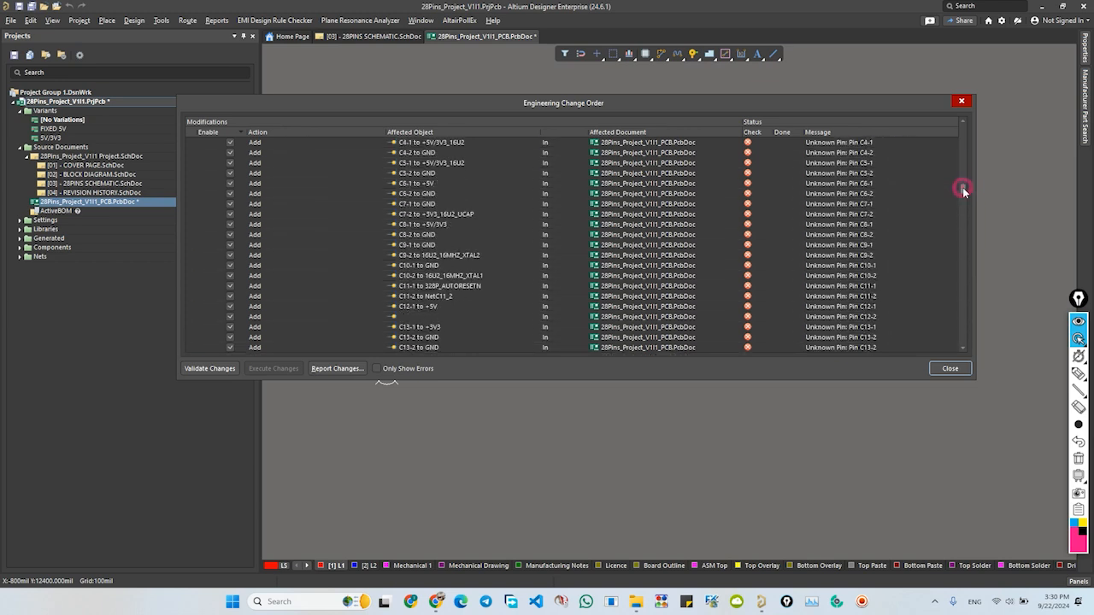
{"action": "left_click", "coordinate": [949, 368]}
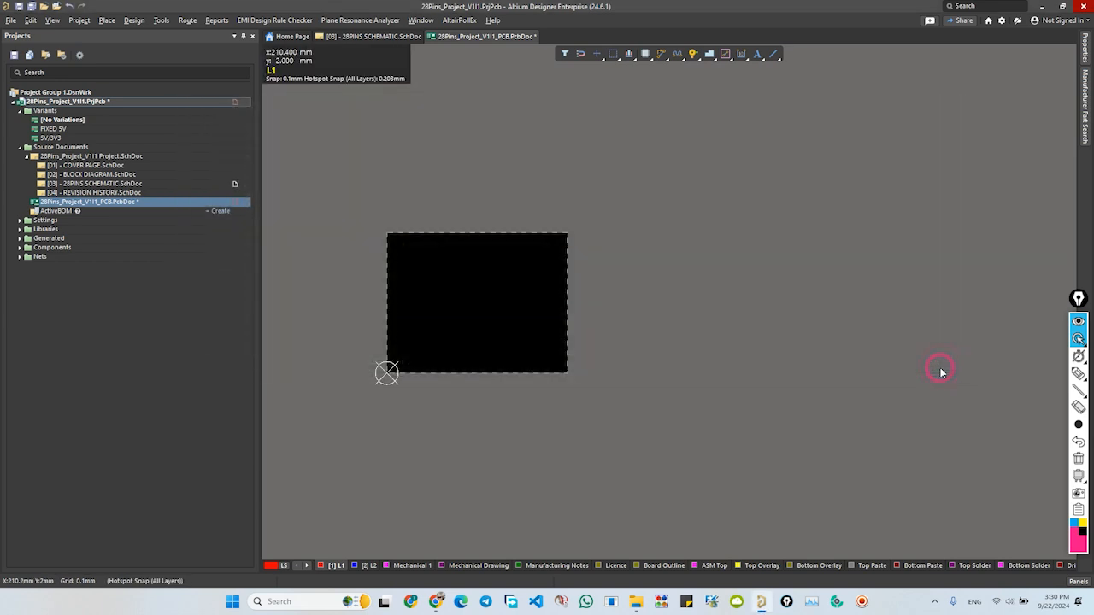
- Inspect the ATMEGA328P-PU component U1 in the schematic, checking its footprint preview and the available source libraries
{"action": "left_click", "coordinate": [95, 188]}
{"action": "scroll", "coordinate": [655, 400], "scroll_direction": "up", "scroll_amount": 5, "text": "ctrl"}
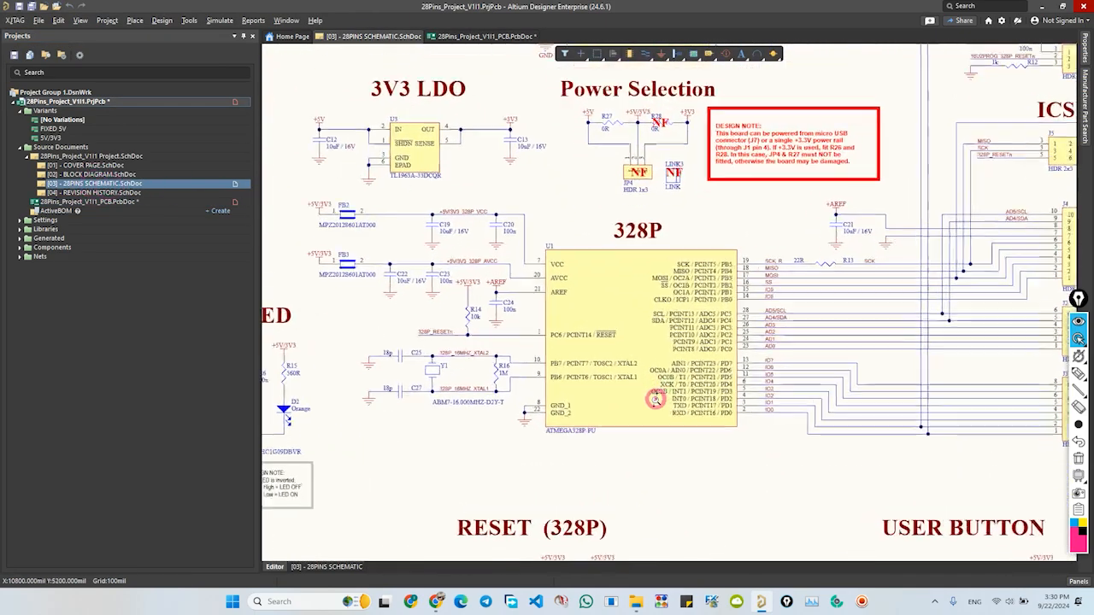
{"action": "scroll", "coordinate": [655, 399], "scroll_direction": "up", "scroll_amount": 2, "text": "ctrl"}
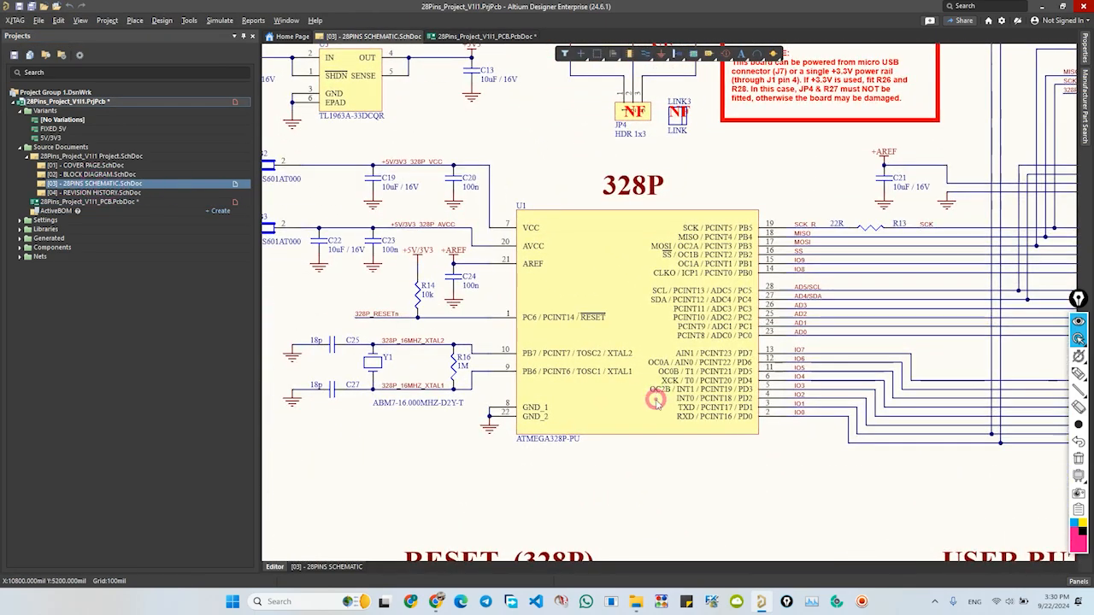
{"action": "double_click", "coordinate": [622, 291]}
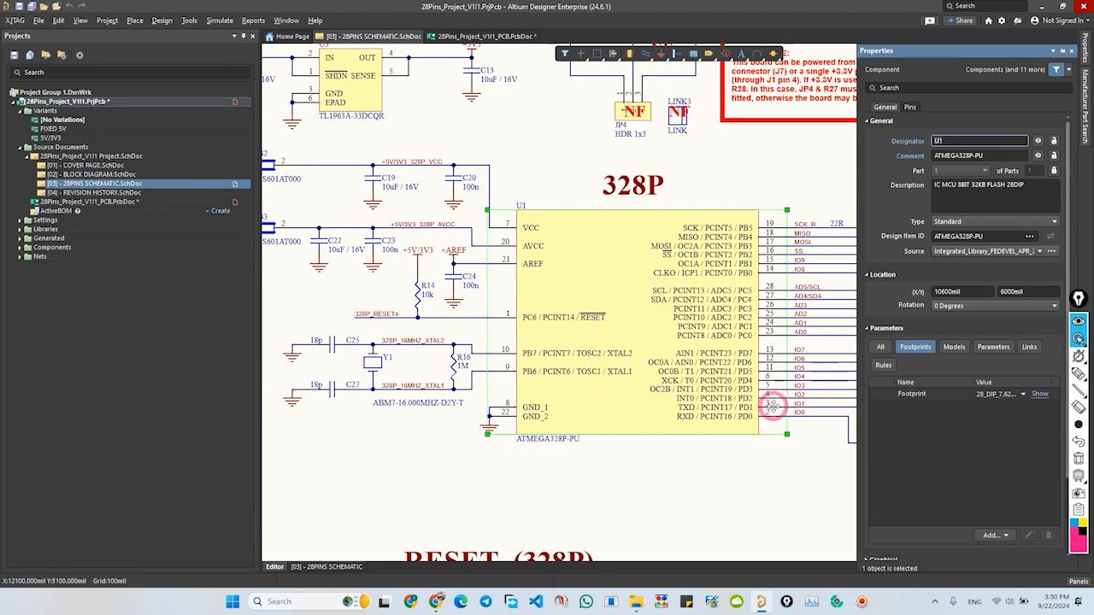
{"action": "left_click", "coordinate": [1036, 396]}
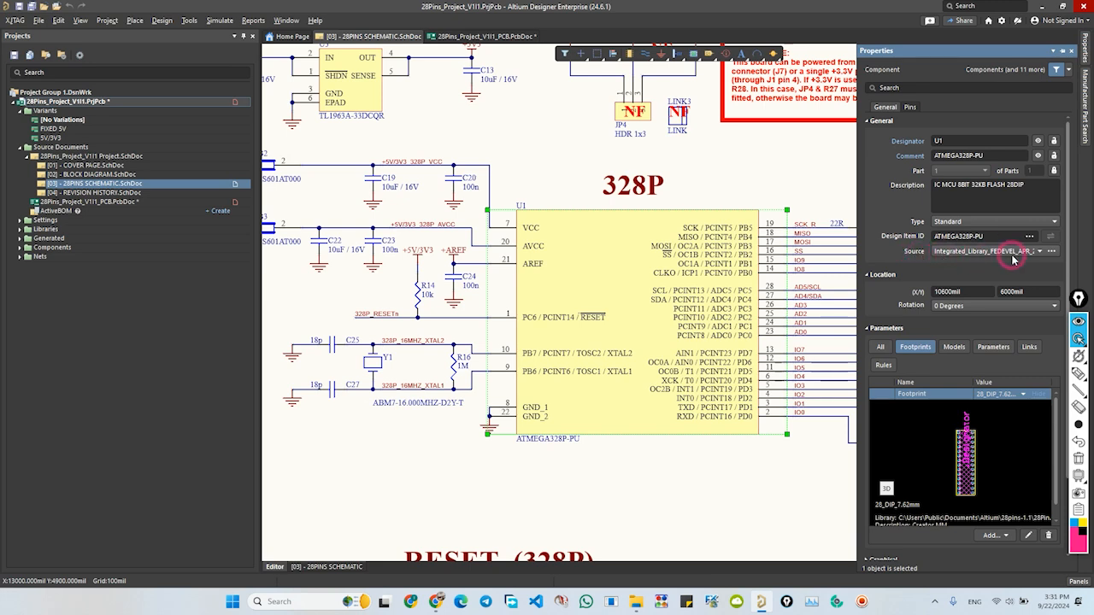
{"action": "left_click", "coordinate": [1040, 254]}
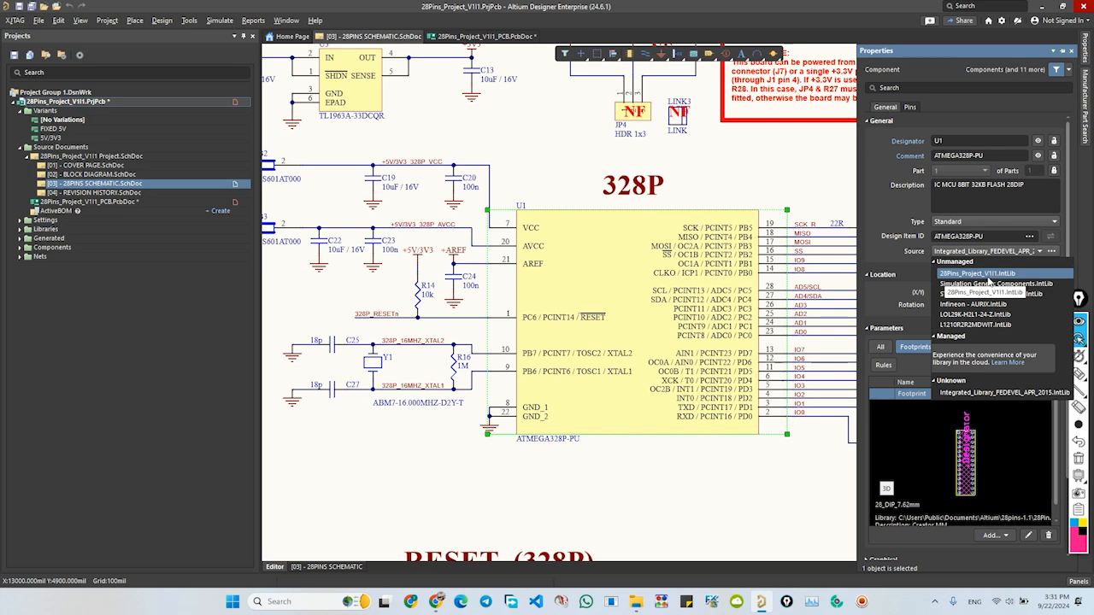
{"action": "left_click", "coordinate": [425, 484]}
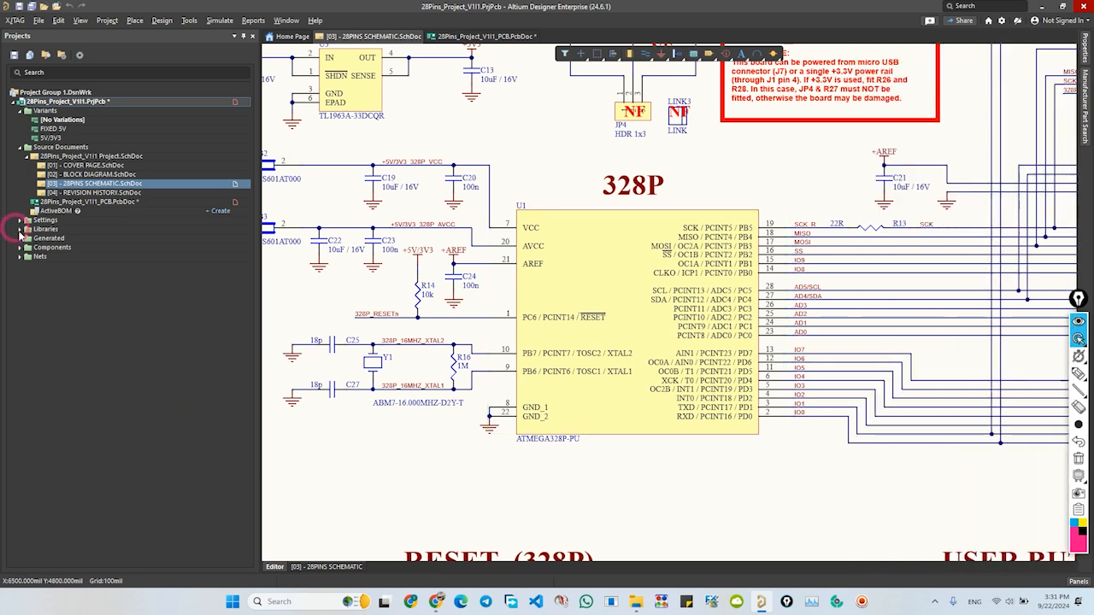
- Expand the project's Libraries and Compiled Libraries folders to locate the 28Pins_Project_V1I1.IntLib library
{"action": "left_click", "coordinate": [19, 229]}
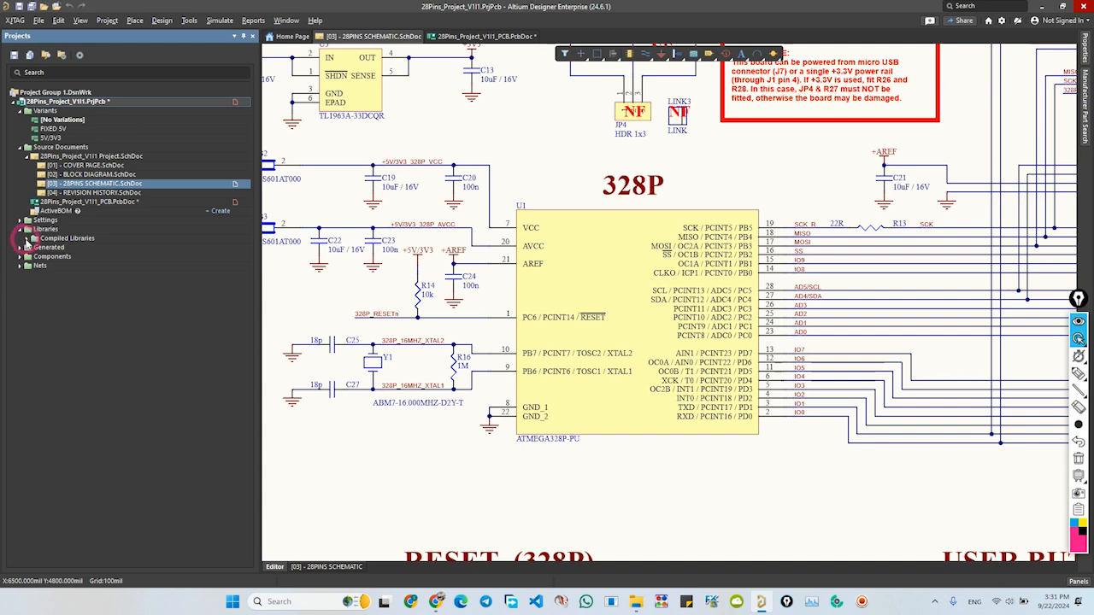
{"action": "left_click", "coordinate": [27, 240]}
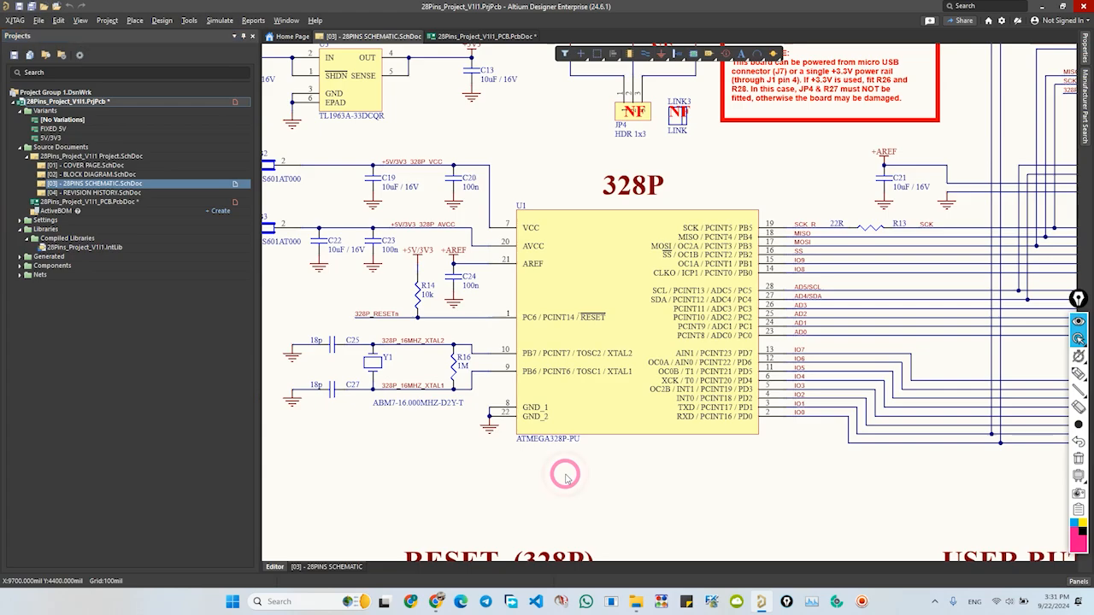
{"action": "scroll", "coordinate": [649, 481], "scroll_direction": "down", "scroll_amount": 6, "text": "ctrl"}
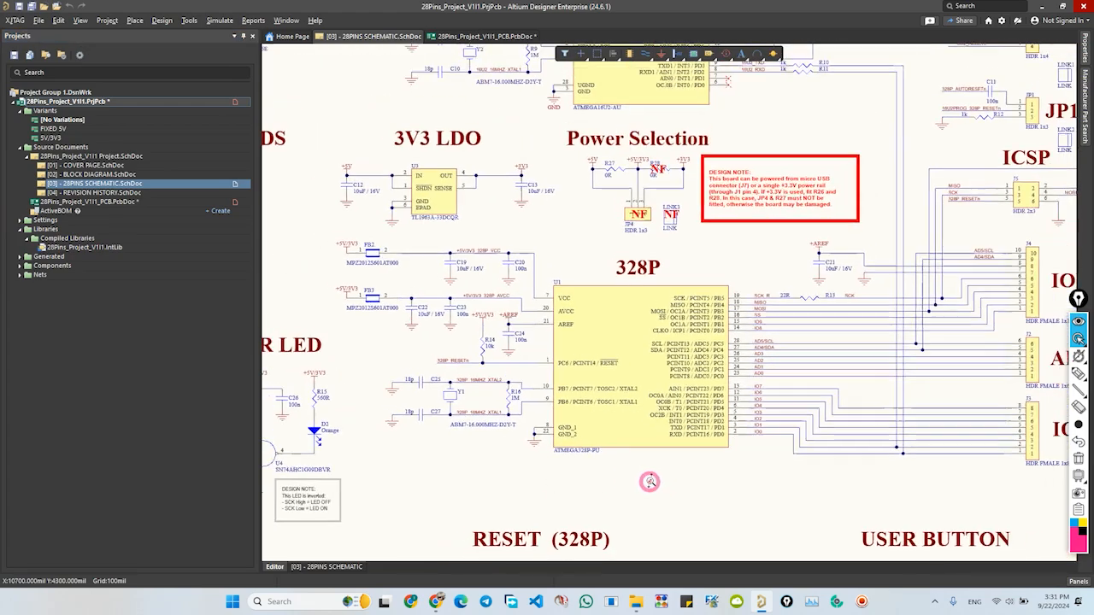
{"action": "scroll", "coordinate": [640, 439], "scroll_direction": "up", "scroll_amount": 2, "text": "ctrl"}
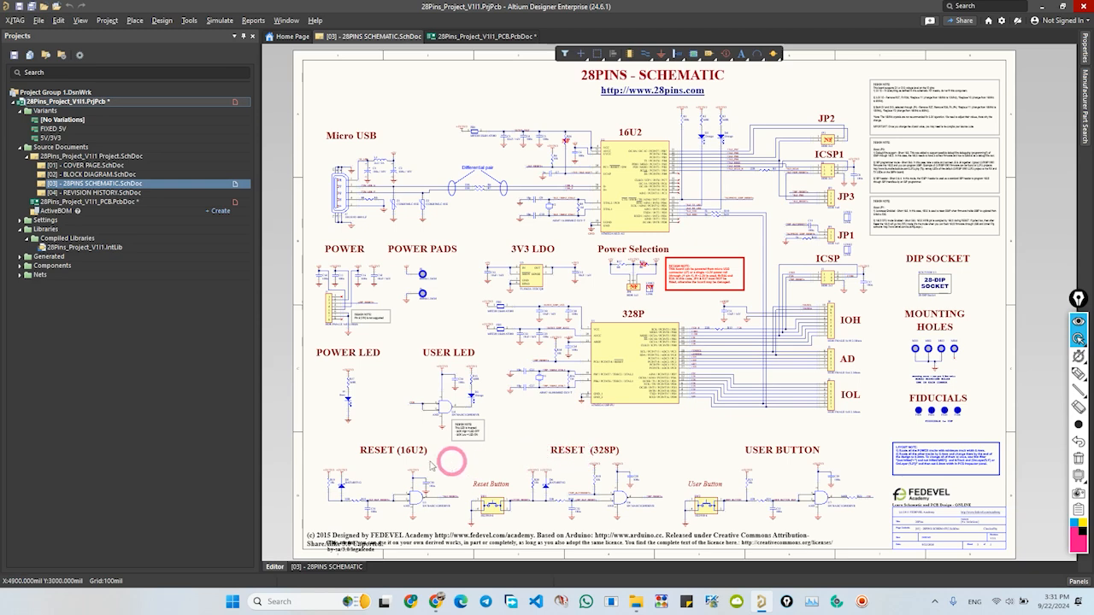
- In the compiled view of the 28PINS schematic, set the source of all components to 28Pins_Project_V1I1.IntLib, leaving their Design Item IDs unchanged
{"action": "left_click", "coordinate": [325, 567]}
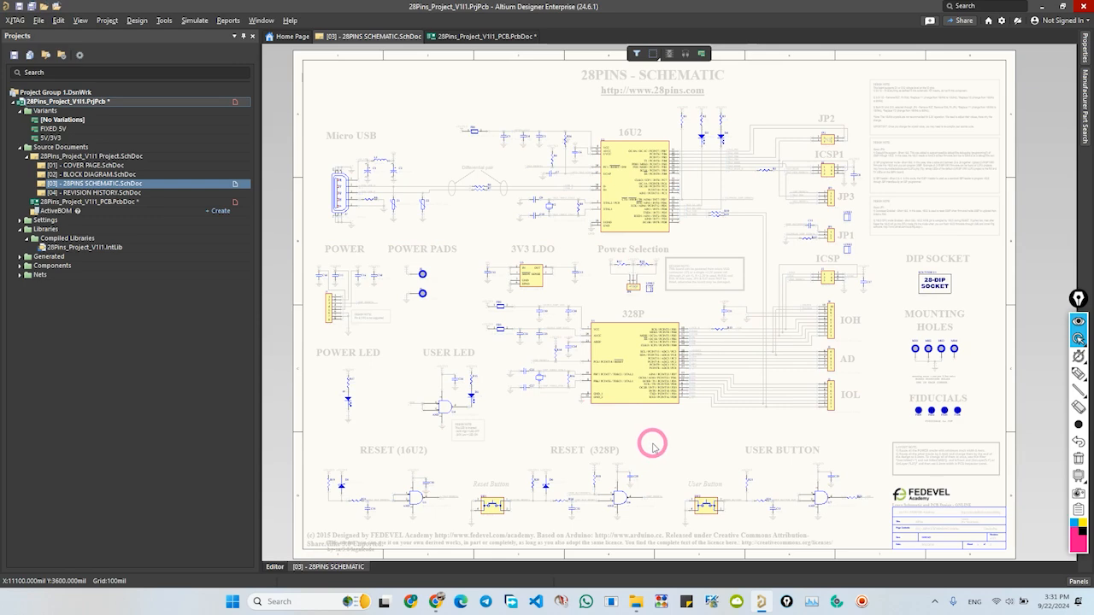
{"action": "key", "text": "ctrl+a"}
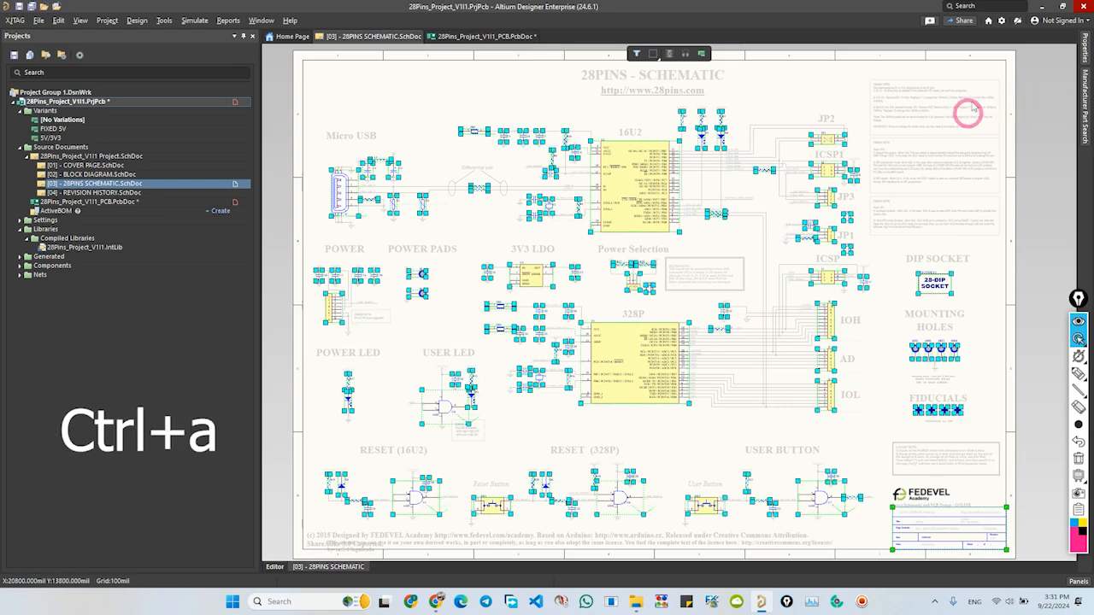
{"action": "left_click", "coordinate": [1086, 56]}
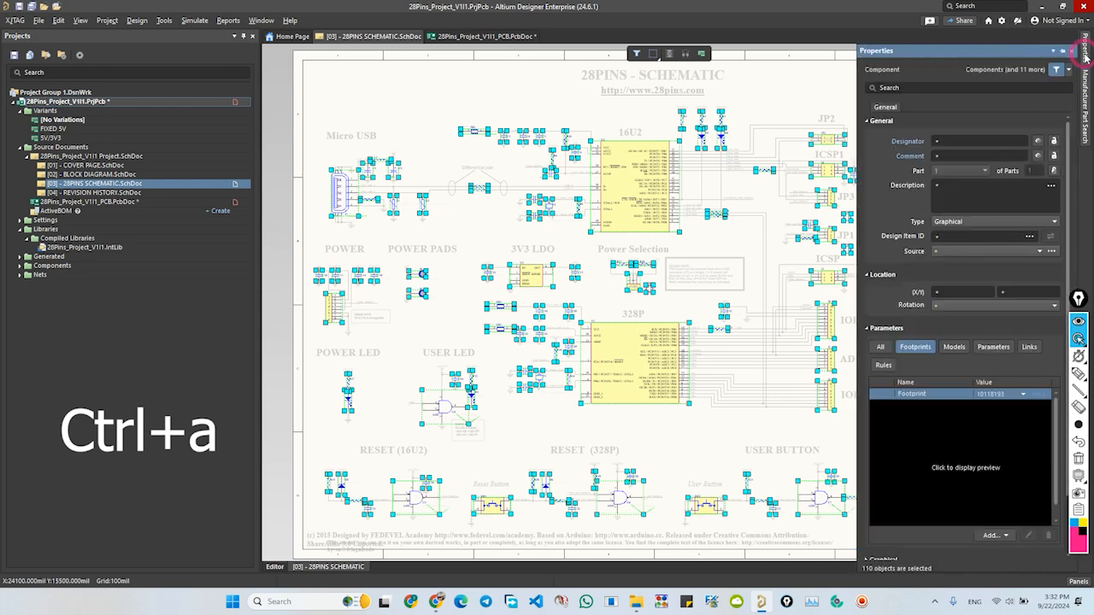
{"action": "left_click", "coordinate": [989, 251]}
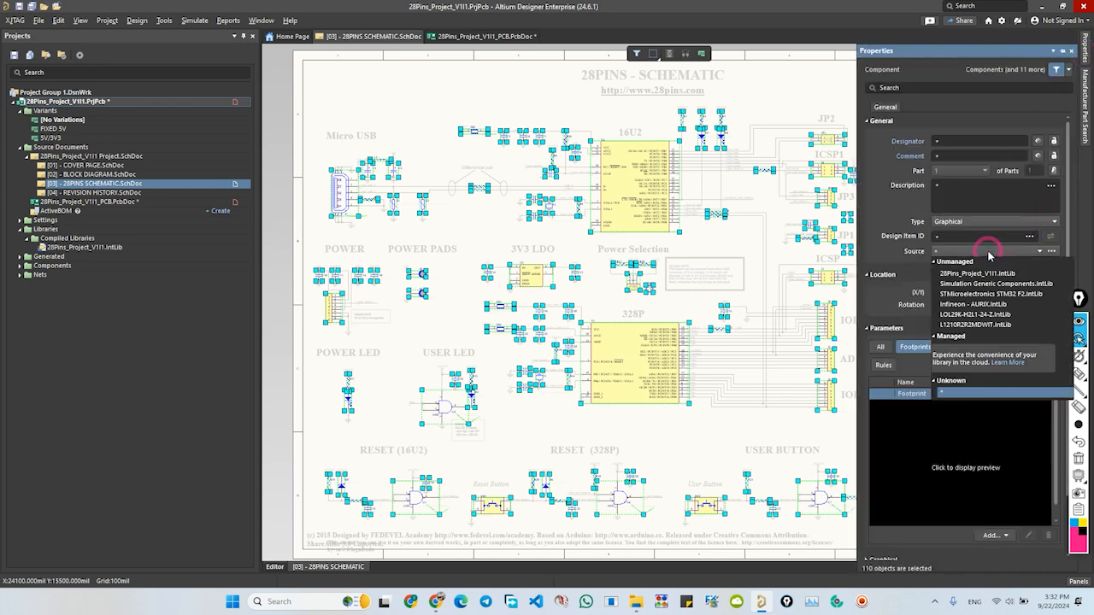
{"action": "left_click", "coordinate": [983, 273]}
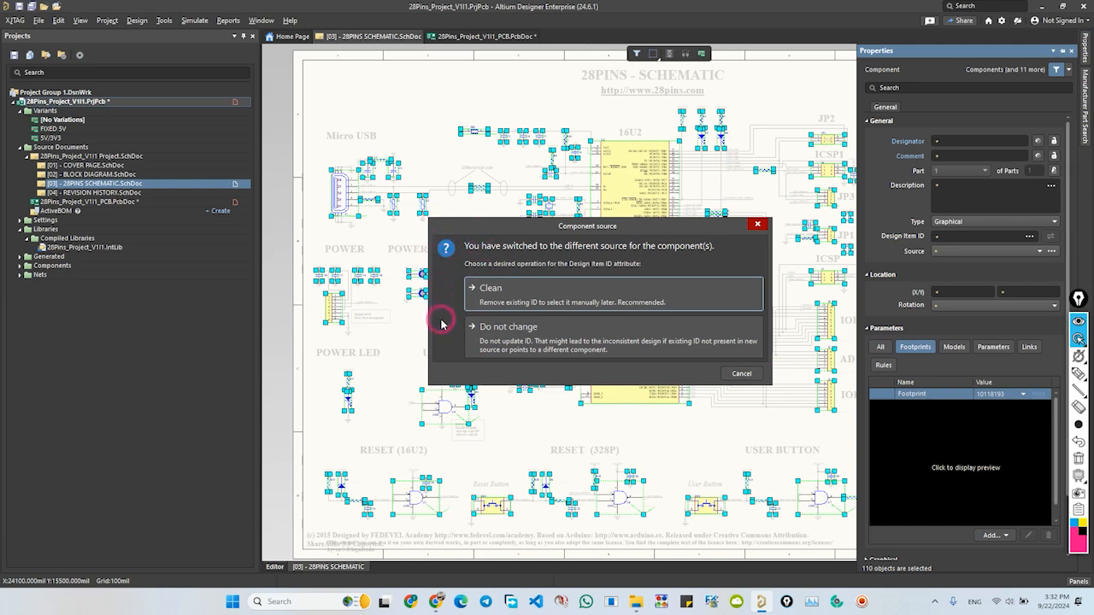
{"action": "left_click", "coordinate": [535, 349]}
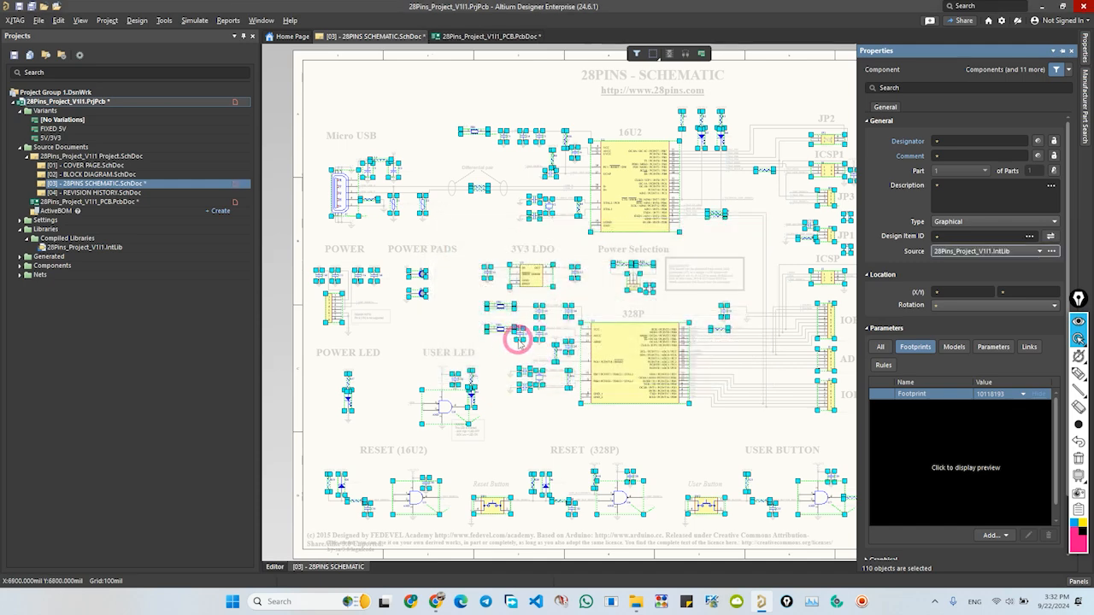
- Deselect the components, return to the schematic's editor view and save all modified project documents
{"action": "left_click", "coordinate": [279, 502]}
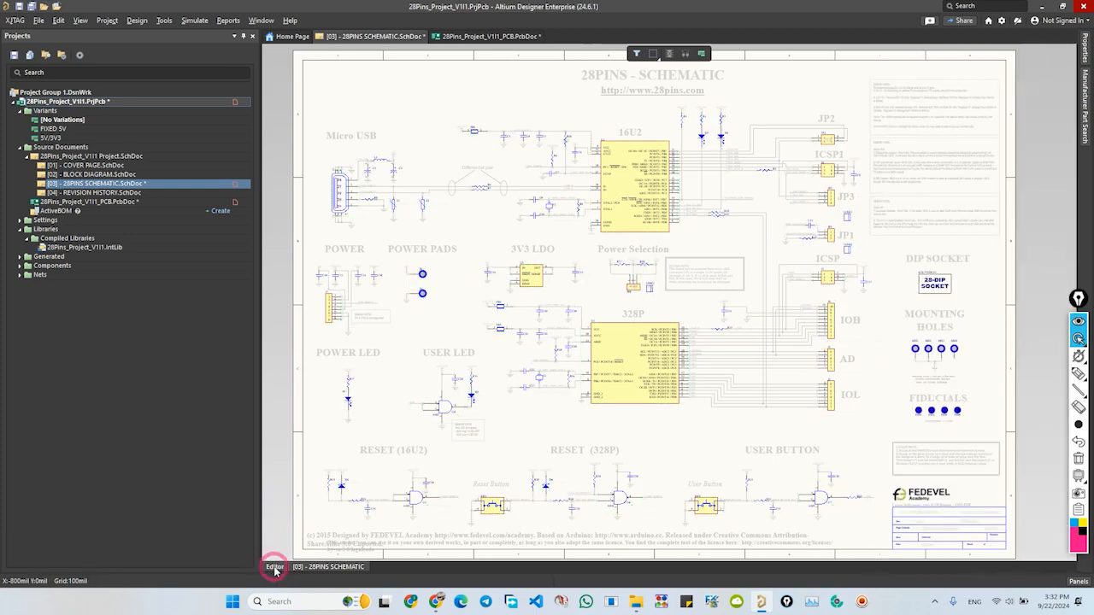
{"action": "left_click", "coordinate": [273, 567]}
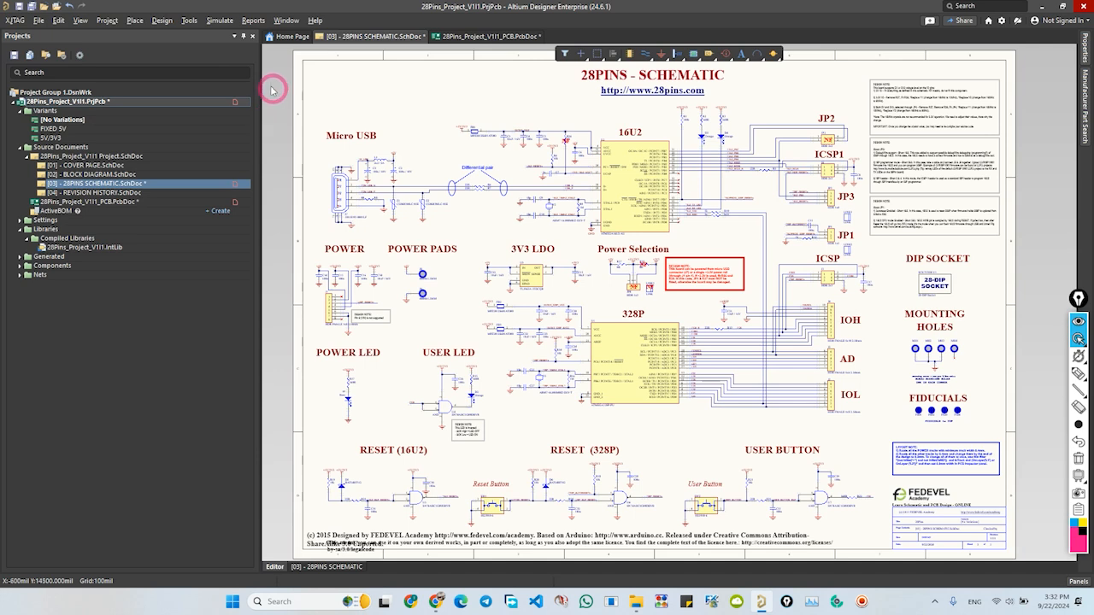
{"action": "left_click", "coordinate": [32, 8]}
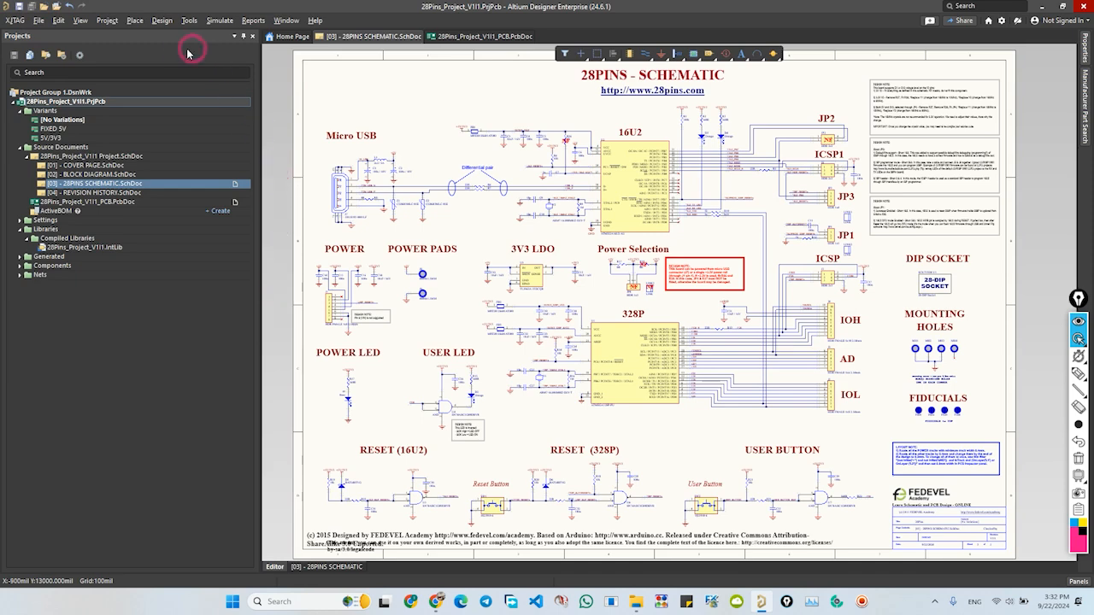
- Update 28Pins_Project_V1I1_PCB.PcbDoc from the schematic again, executing all the listed engineering changes
{"action": "left_click", "coordinate": [163, 20]}
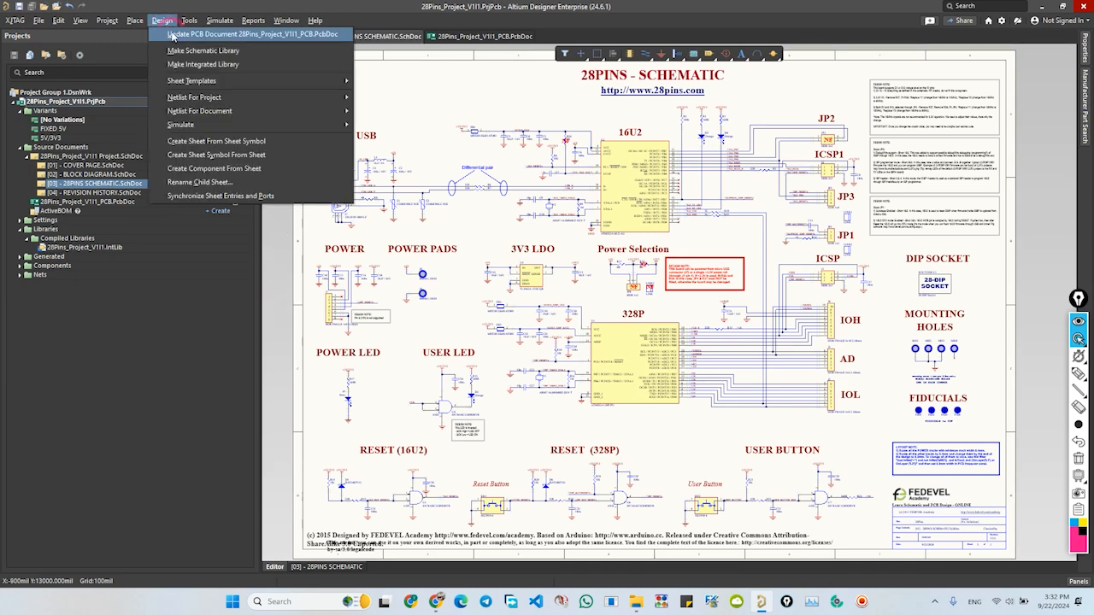
{"action": "left_click", "coordinate": [171, 34]}
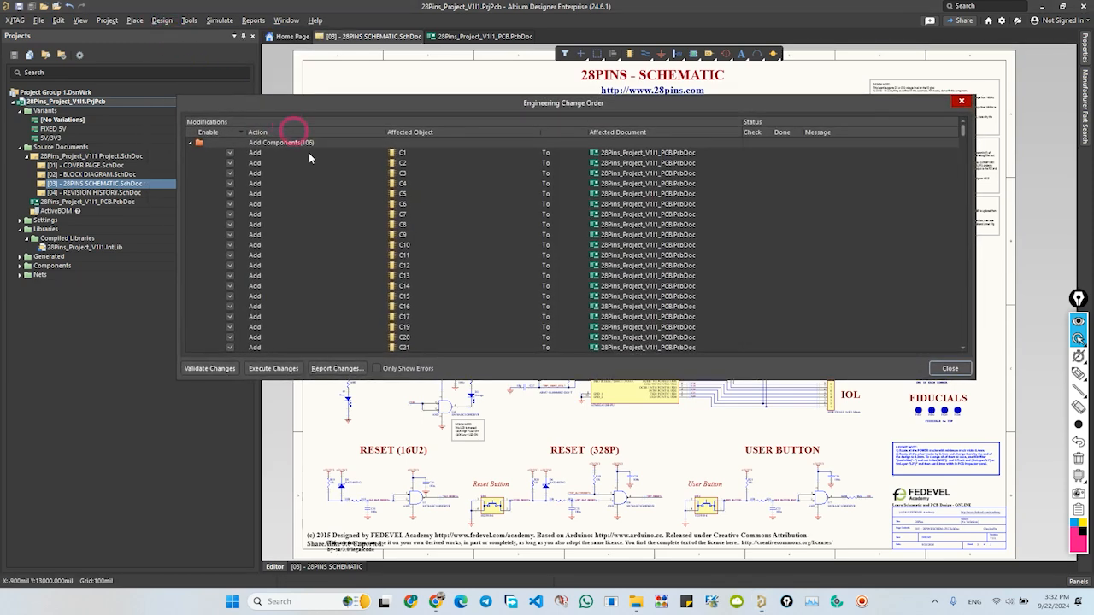
{"action": "scroll", "coordinate": [357, 213], "scroll_direction": "down", "scroll_amount": 4}
{"action": "scroll", "coordinate": [357, 218], "scroll_direction": "down", "scroll_amount": 3}
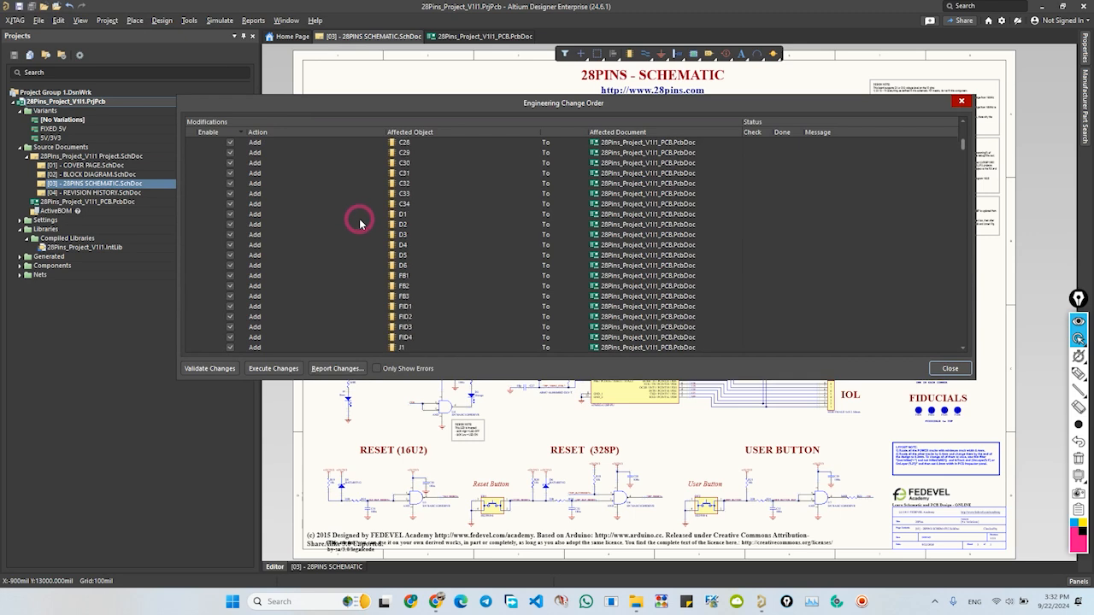
{"action": "left_click", "coordinate": [273, 368]}
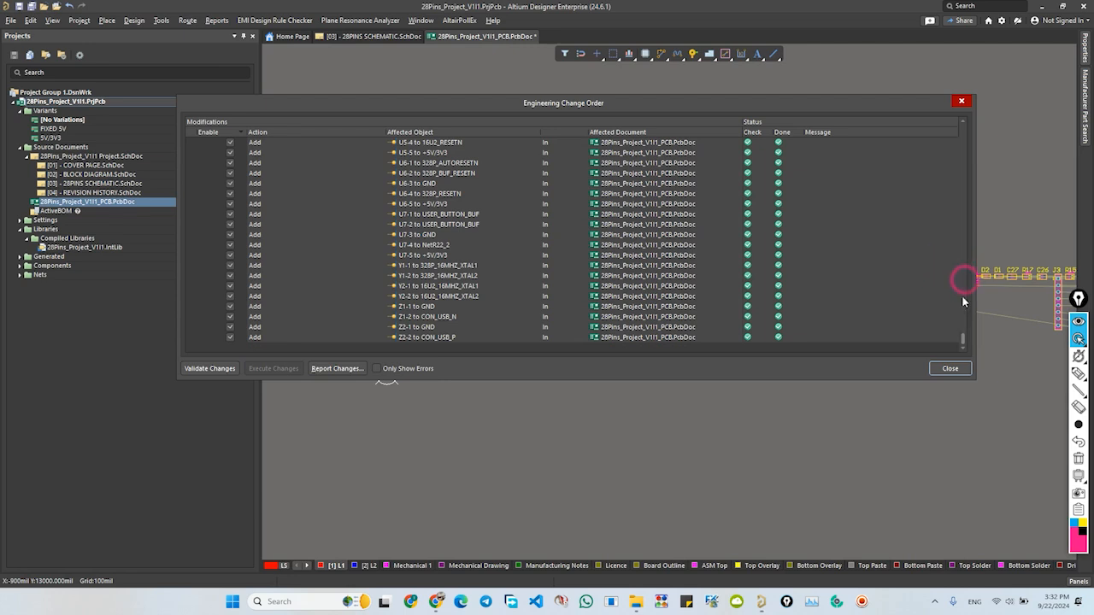
- Check the executed engineering changes for errors with the errors-only filter, restore the full list and close the change order
{"action": "mouse_move", "coordinate": [963, 335]}
{"action": "left_mouse_down"}
{"action": "mouse_move", "coordinate": [960, 200]}
{"action": "mouse_move", "coordinate": [951, 323]}
{"action": "left_mouse_up"}
{"action": "left_click", "coordinate": [377, 369]}
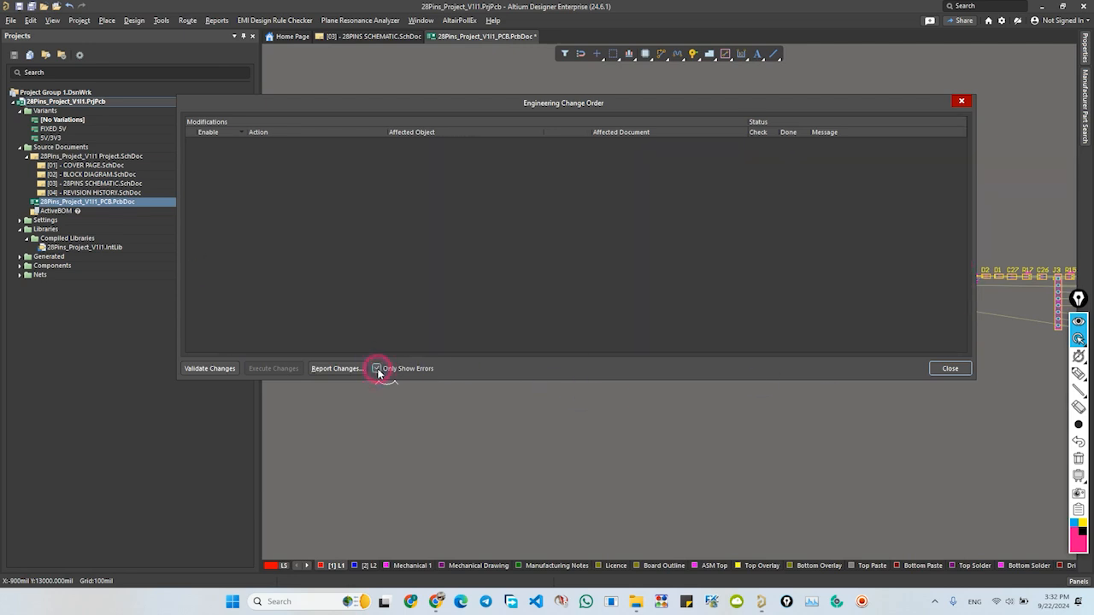
{"action": "left_click", "coordinate": [377, 369]}
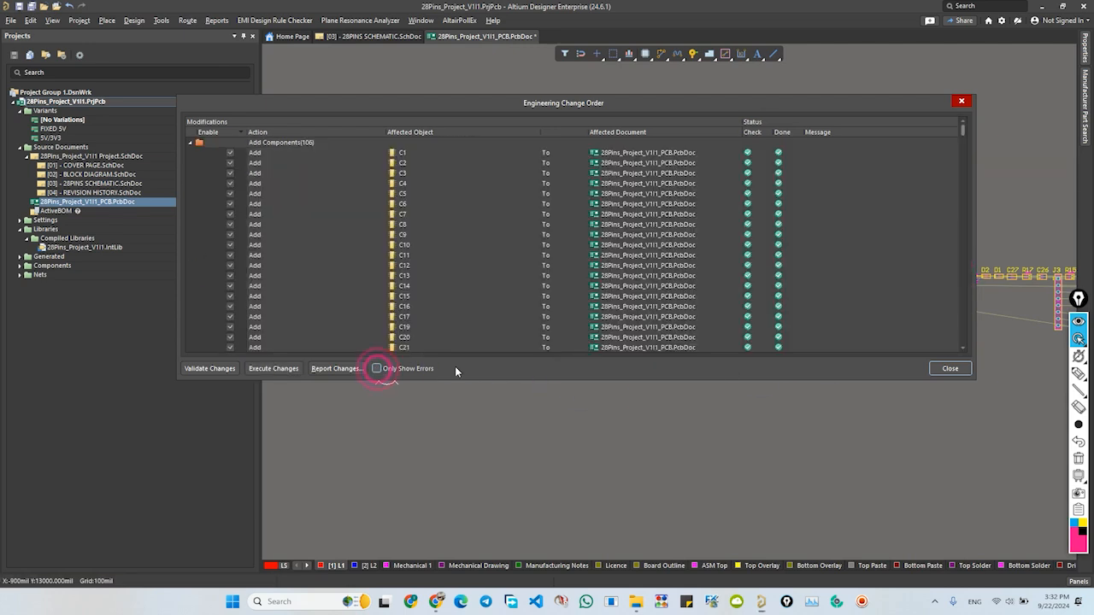
{"action": "left_click", "coordinate": [950, 368]}
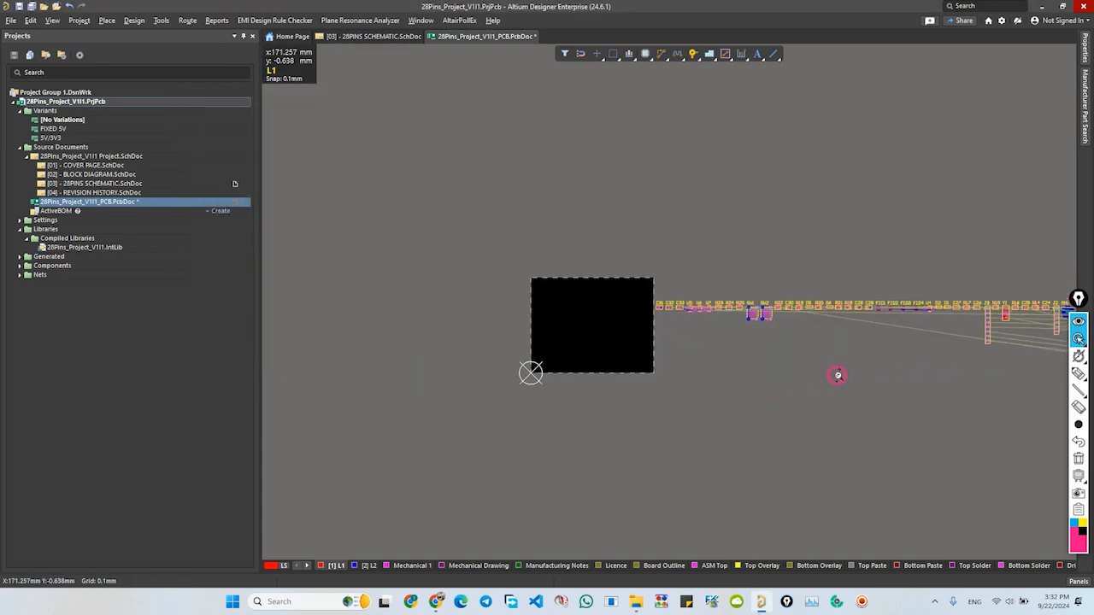
- Examine the row of transferred component footprints beside the board outline in the 2D PCB layout
{"action": "middle_click_drag", "start_coordinate": [837, 375], "coordinate": [834, 381]}
{"action": "right_click_drag", "start_coordinate": [832, 382], "coordinate": [657, 371]}
{"action": "middle_click_drag", "start_coordinate": [809, 362], "coordinate": [807, 368]}
{"action": "right_click_drag", "start_coordinate": [868, 390], "coordinate": [659, 391]}
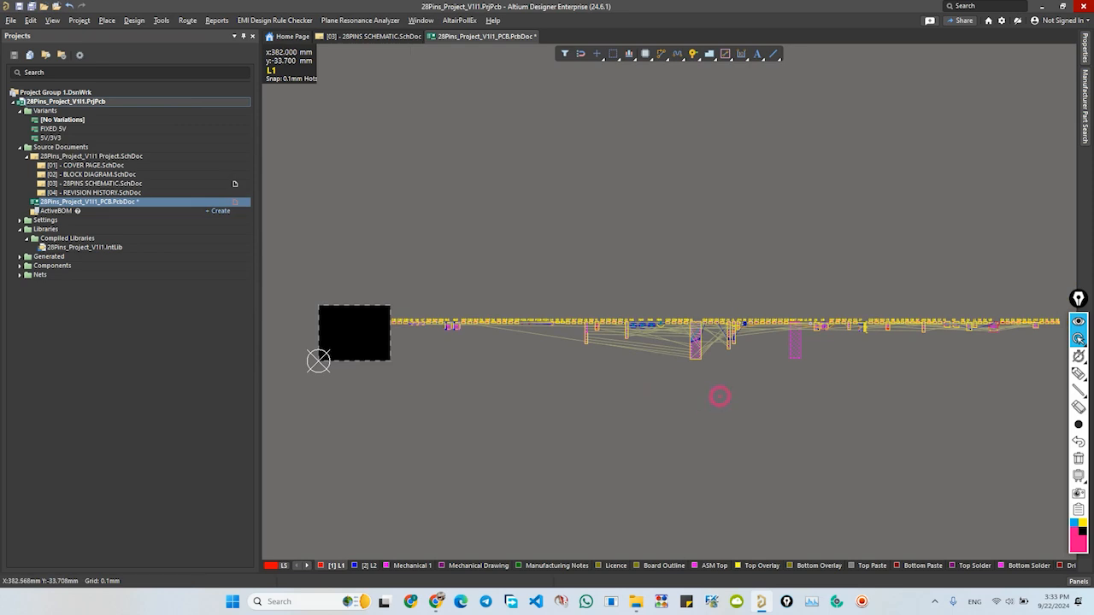
{"action": "scroll", "coordinate": [720, 396], "scroll_direction": "up", "scroll_amount": 3, "text": "ctrl"}
{"action": "scroll", "coordinate": [720, 396], "scroll_direction": "down", "scroll_amount": 1, "text": "ctrl"}
{"action": "scroll", "coordinate": [720, 395], "scroll_direction": "up", "scroll_amount": 2, "text": "ctrl"}
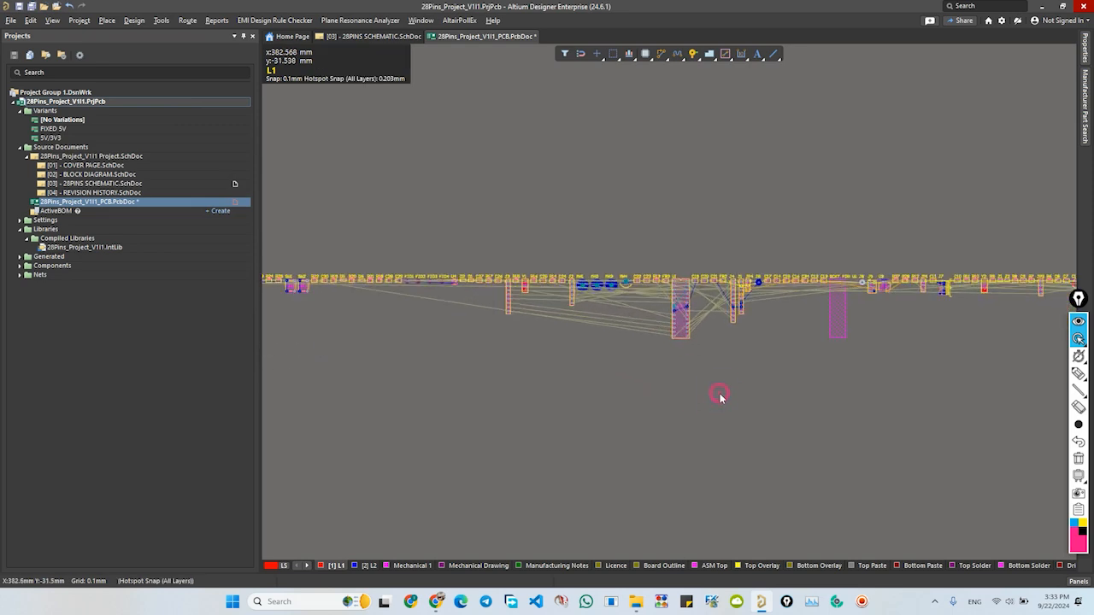
- Switch the PCB to 3D and examine the component bodies from an angled view
{"action": "key", "text": "3"}
{"action": "scroll", "coordinate": [747, 397], "scroll_direction": "up", "scroll_amount": 2, "text": "ctrl"}
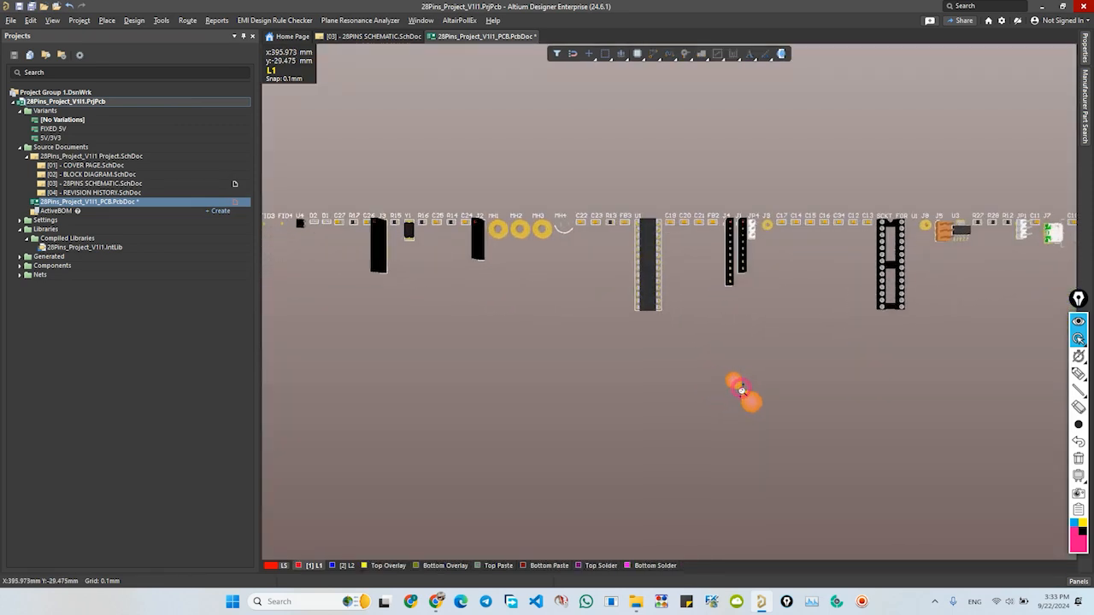
{"action": "right_click_drag", "start_coordinate": [749, 398], "coordinate": [633, 397], "text": "shift"}
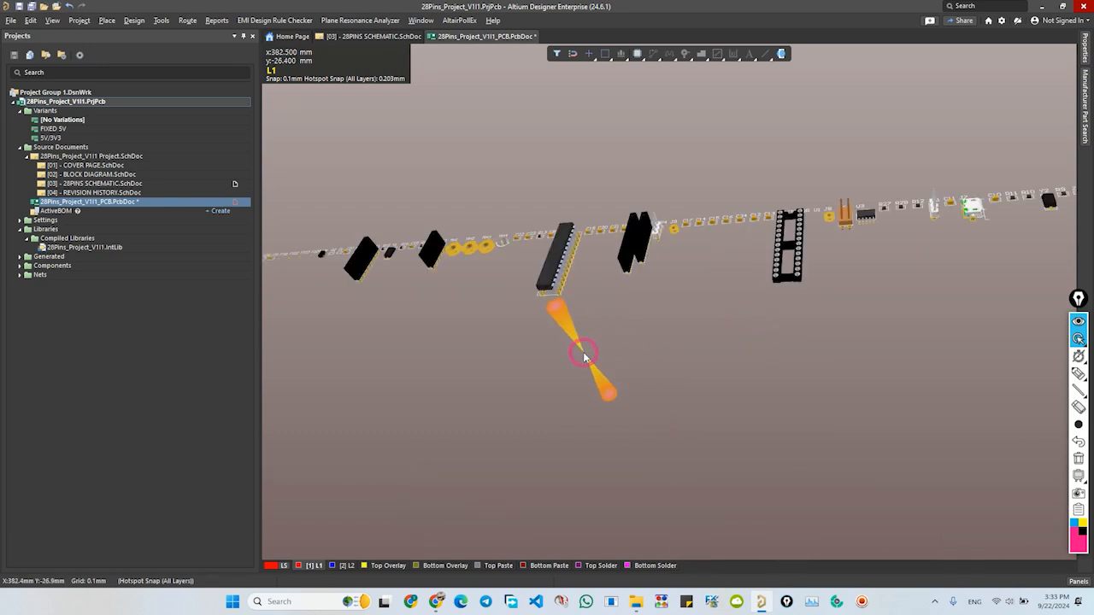
{"action": "right_click_drag", "start_coordinate": [583, 357], "coordinate": [570, 417]}
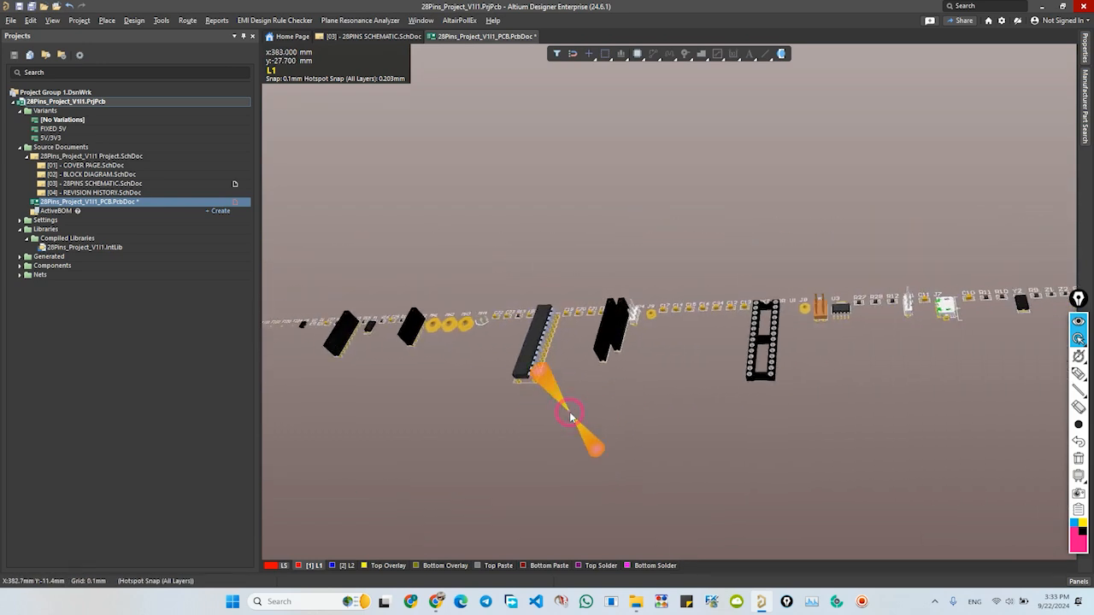